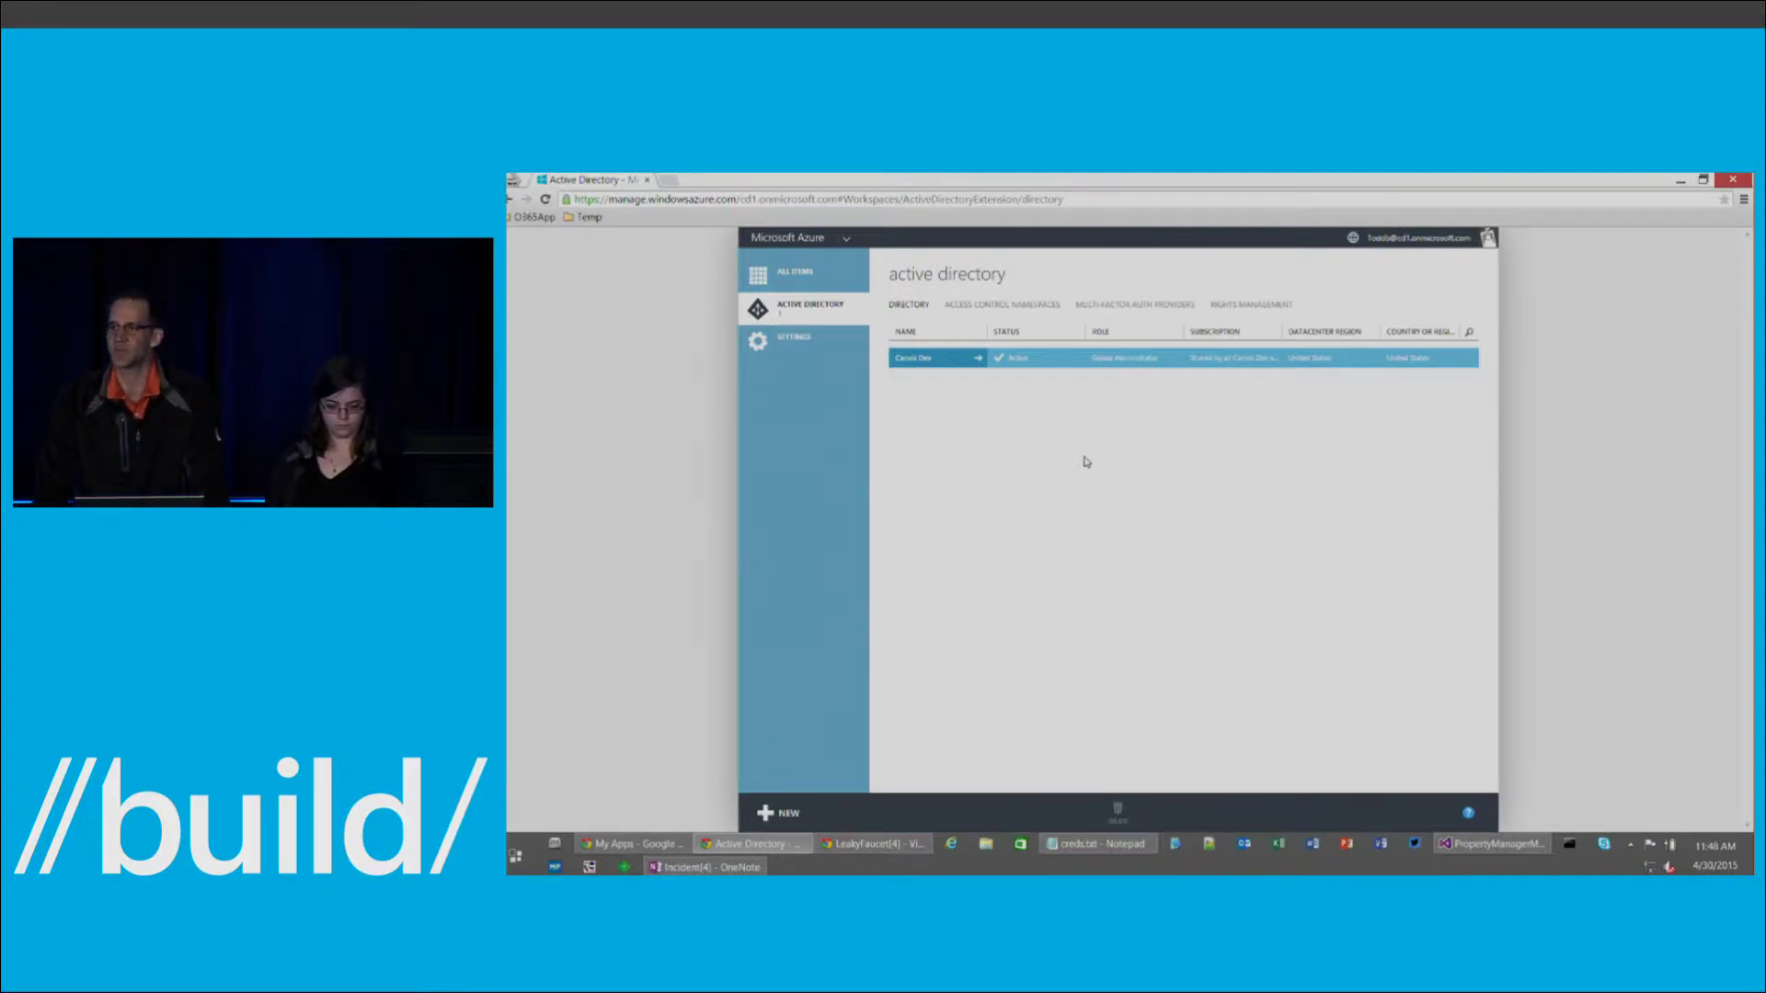
Go to the canviz dev directory's applications list and start adding a new application
{"action": "left_click", "coordinate": [926, 363]}
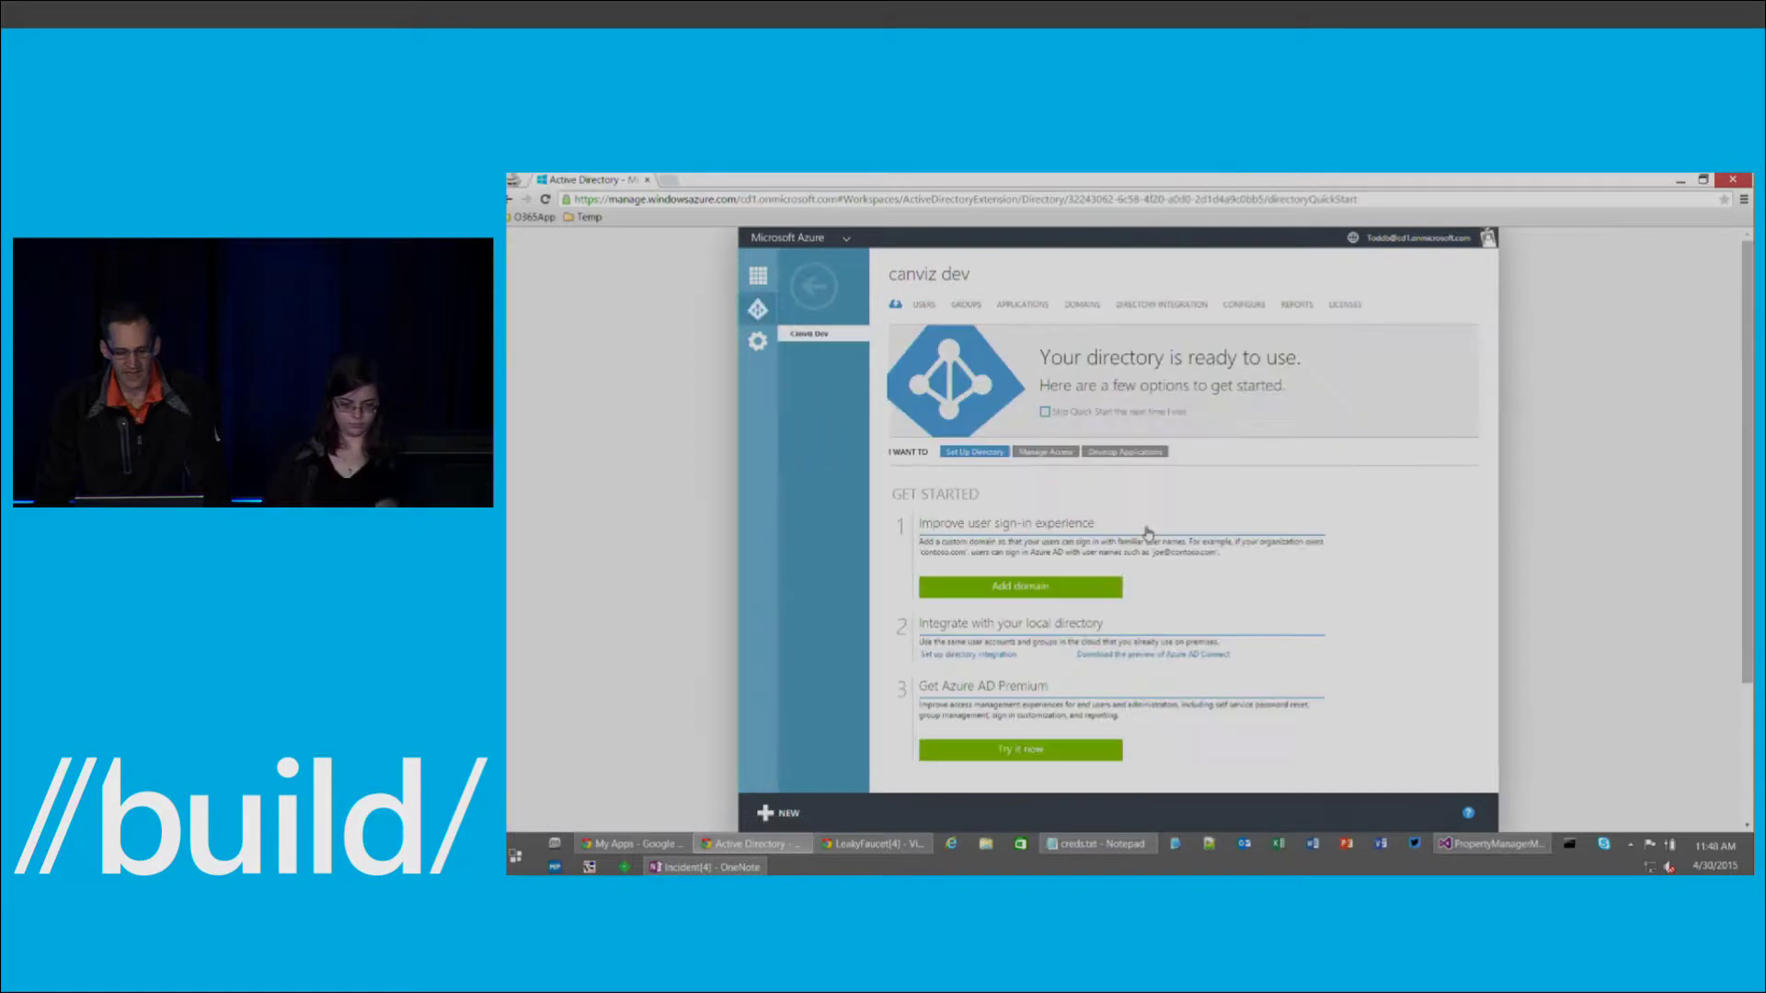
{"action": "left_click", "coordinate": [1023, 305]}
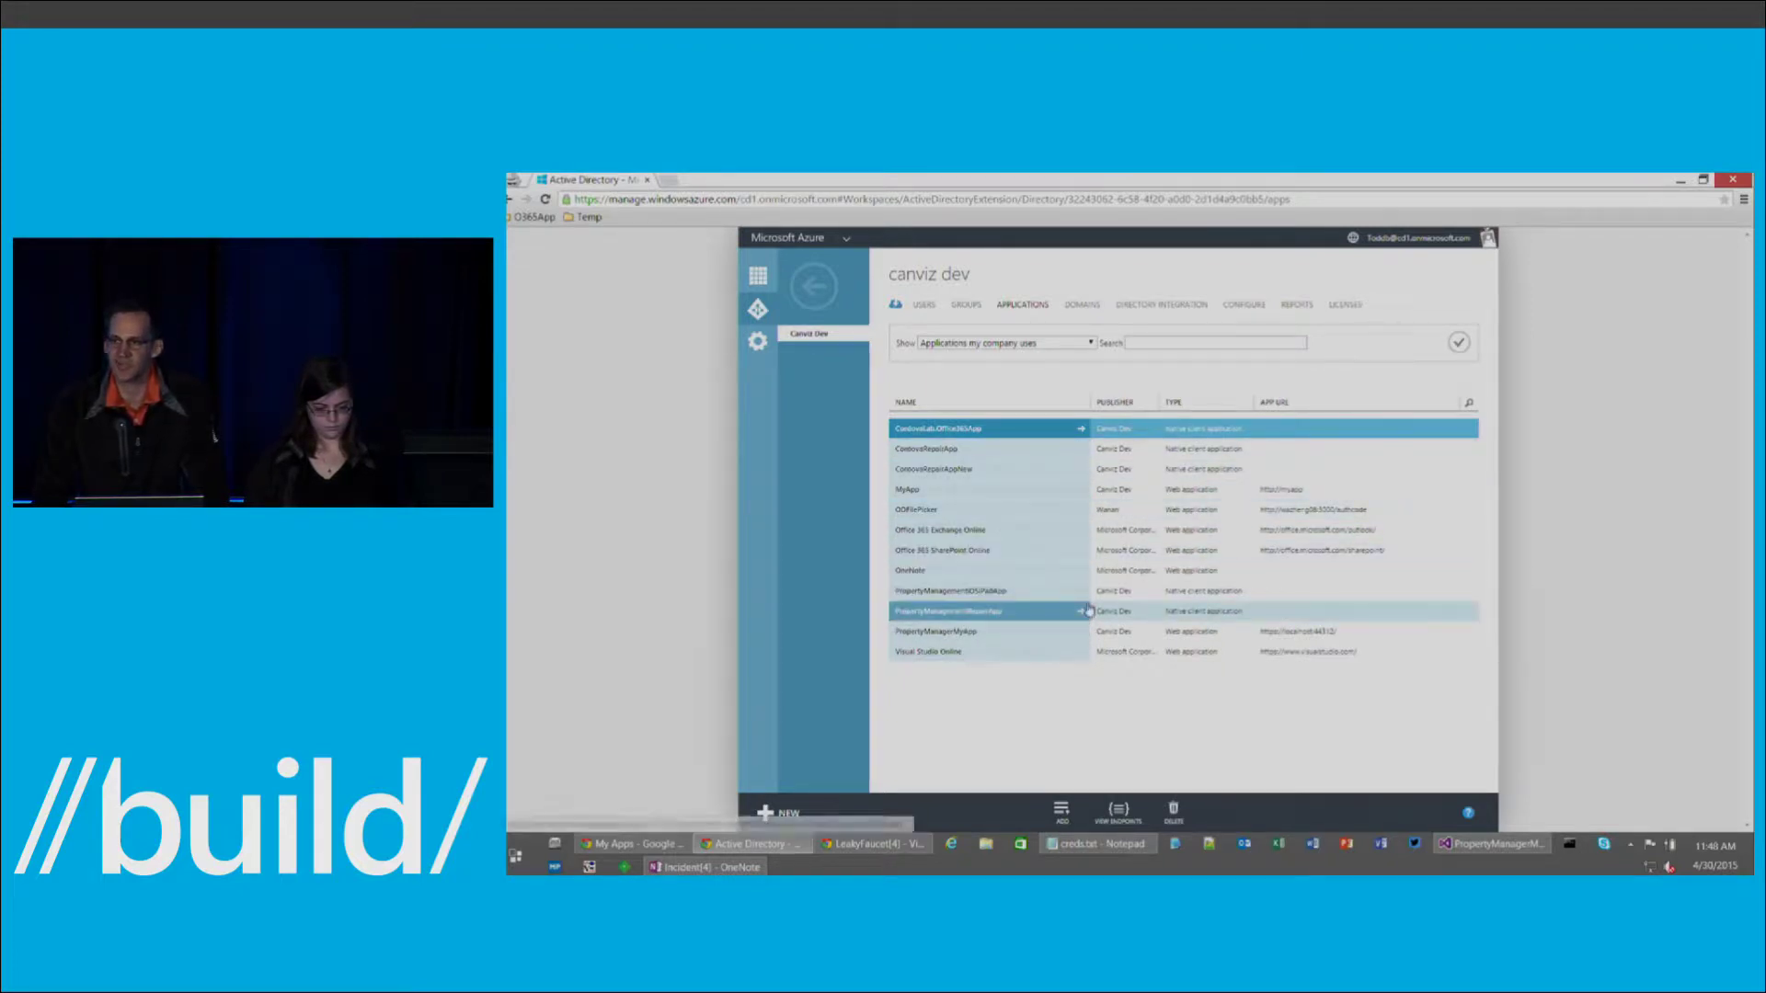
{"action": "left_click", "coordinate": [1062, 817]}
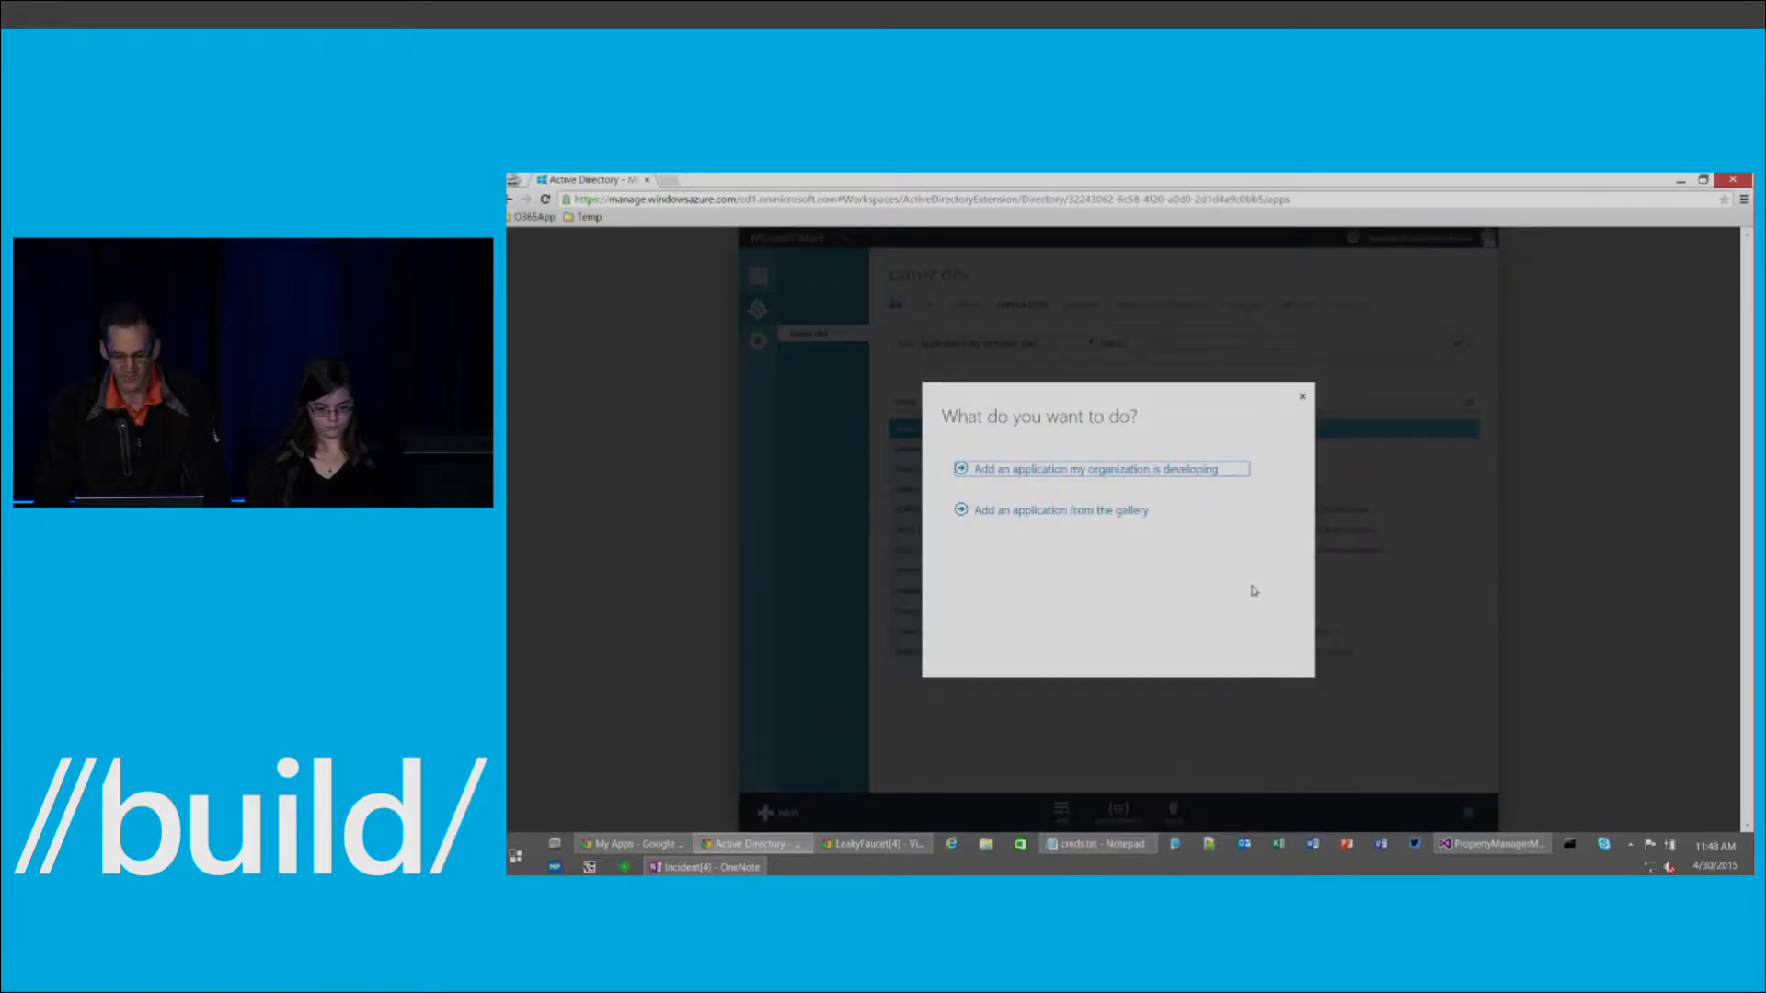
Add an organization-developed web application named MyDemoApp and advance to its app properties
{"action": "left_click", "coordinate": [1124, 470]}
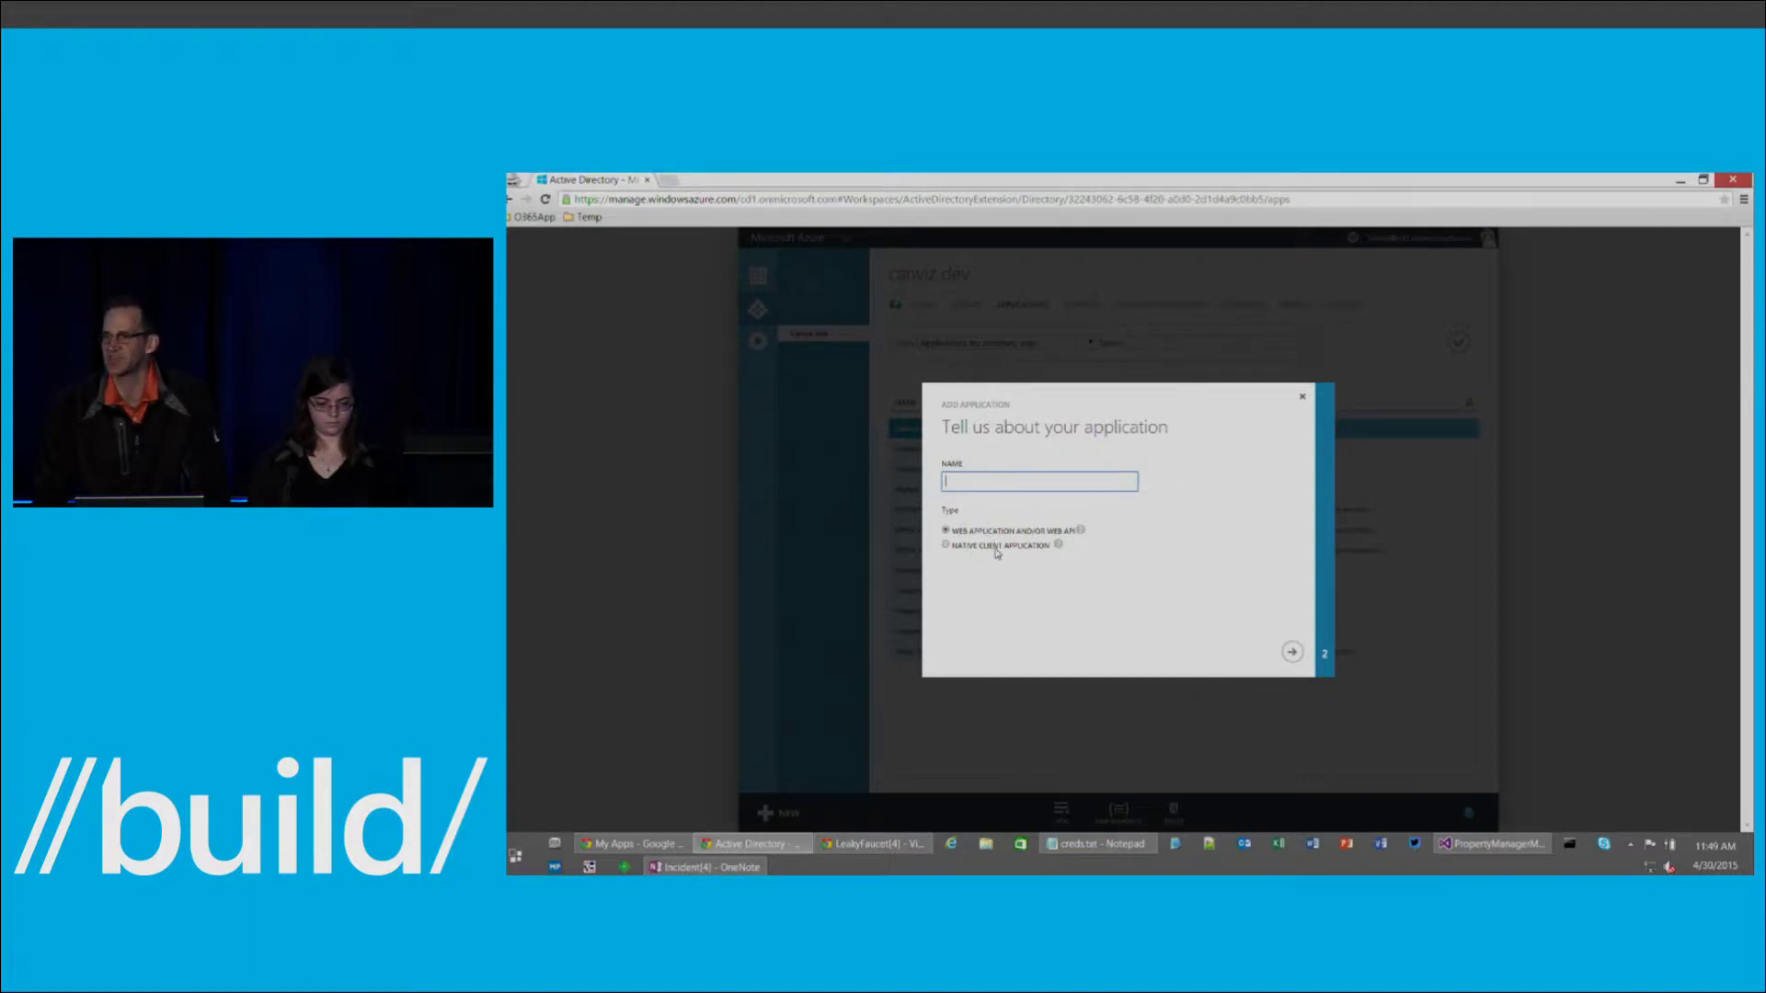
{"action": "type", "text": "MyDemoApp"}
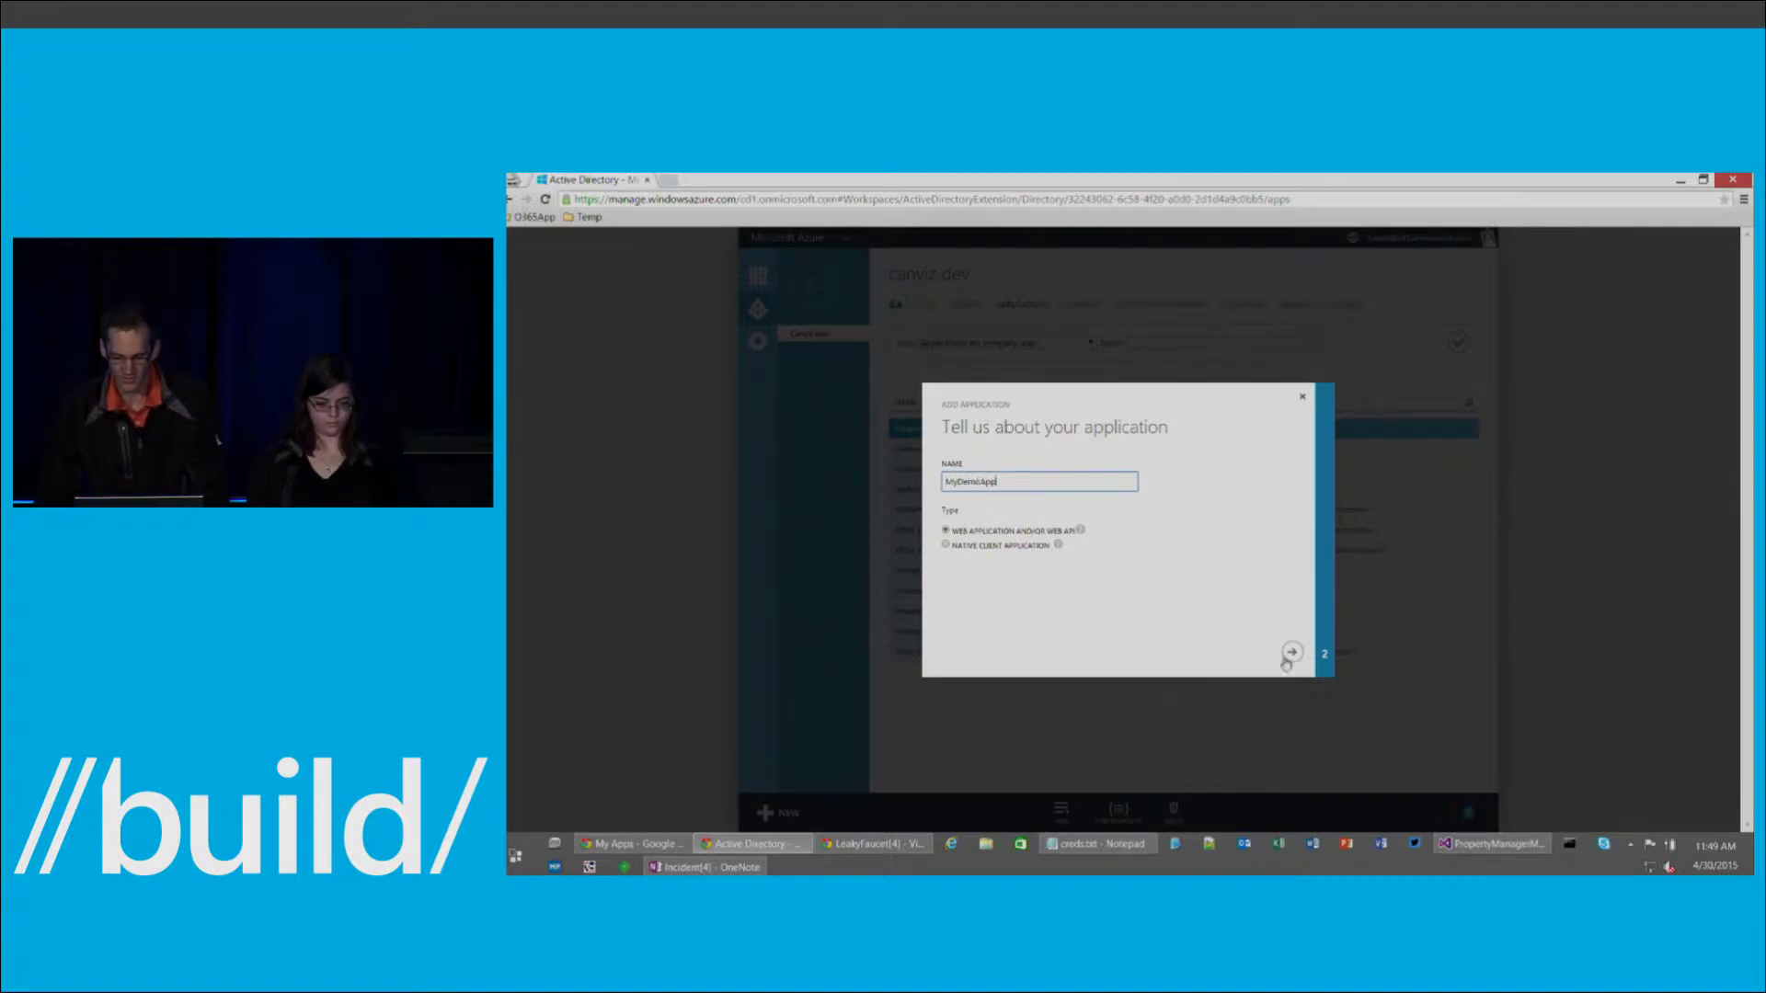
{"action": "left_click", "coordinate": [1288, 654]}
{"action": "left_click", "coordinate": [1085, 482]}
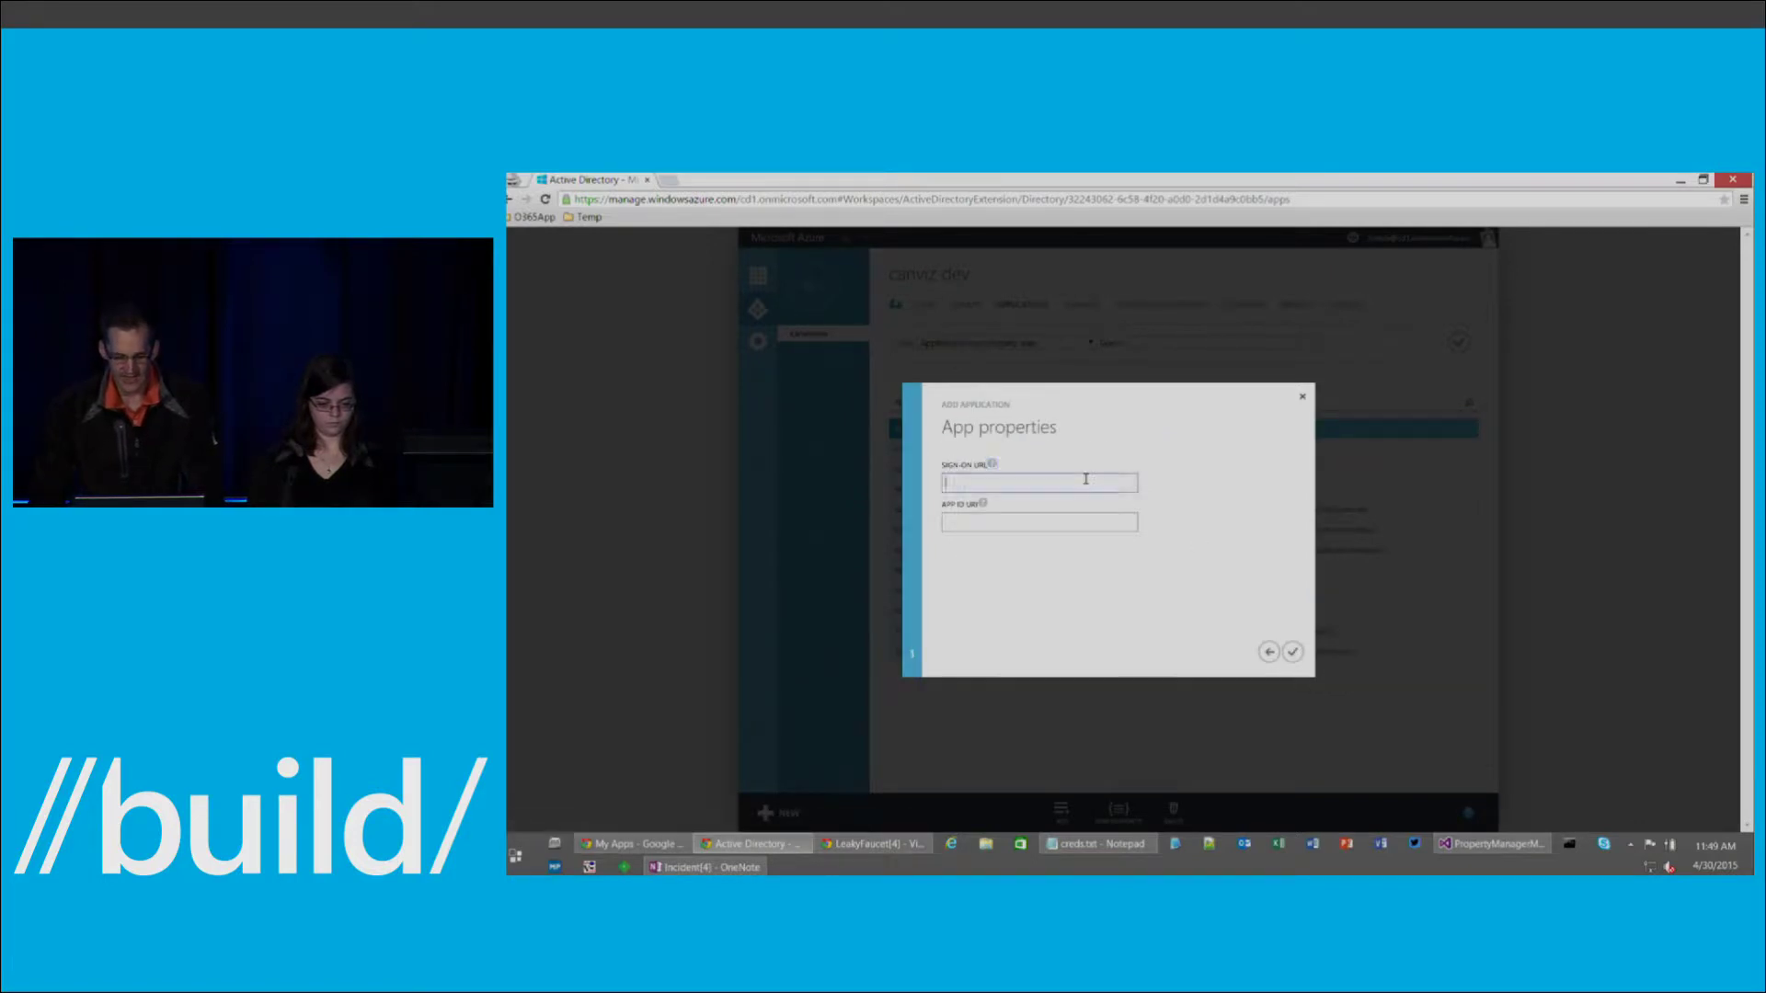
{"action": "type", "text": "http:"}
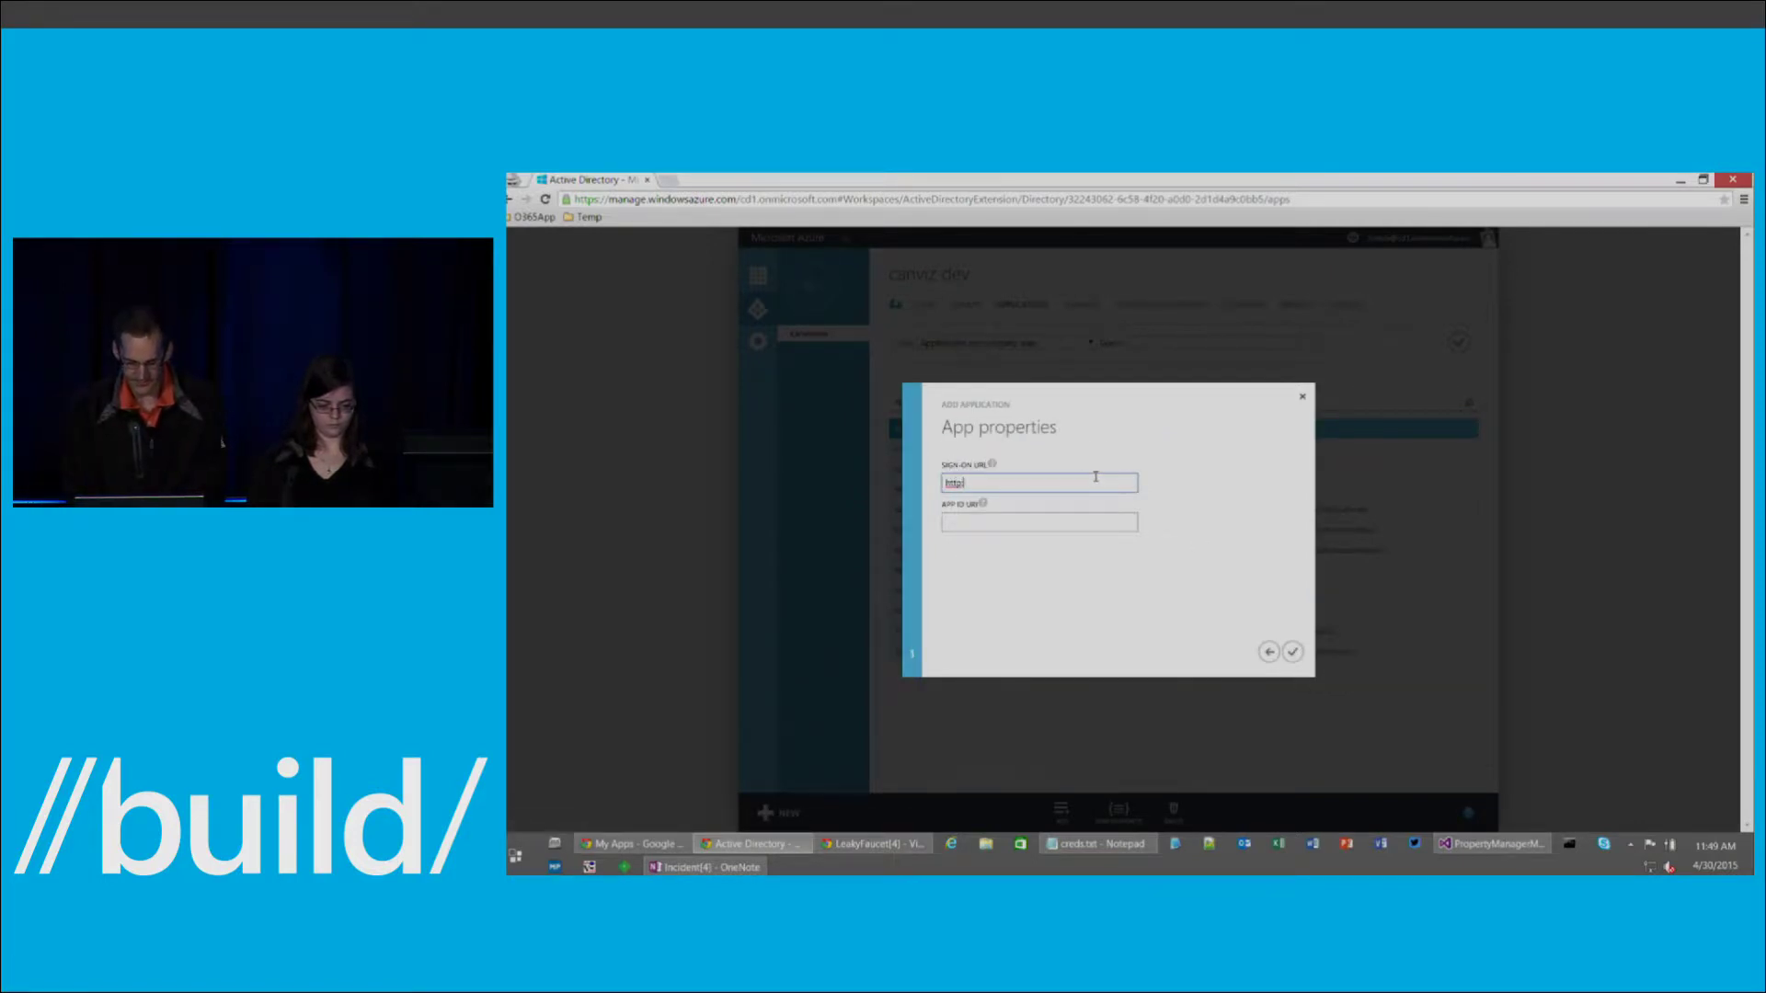
{"action": "type", "text": "//myapp"}
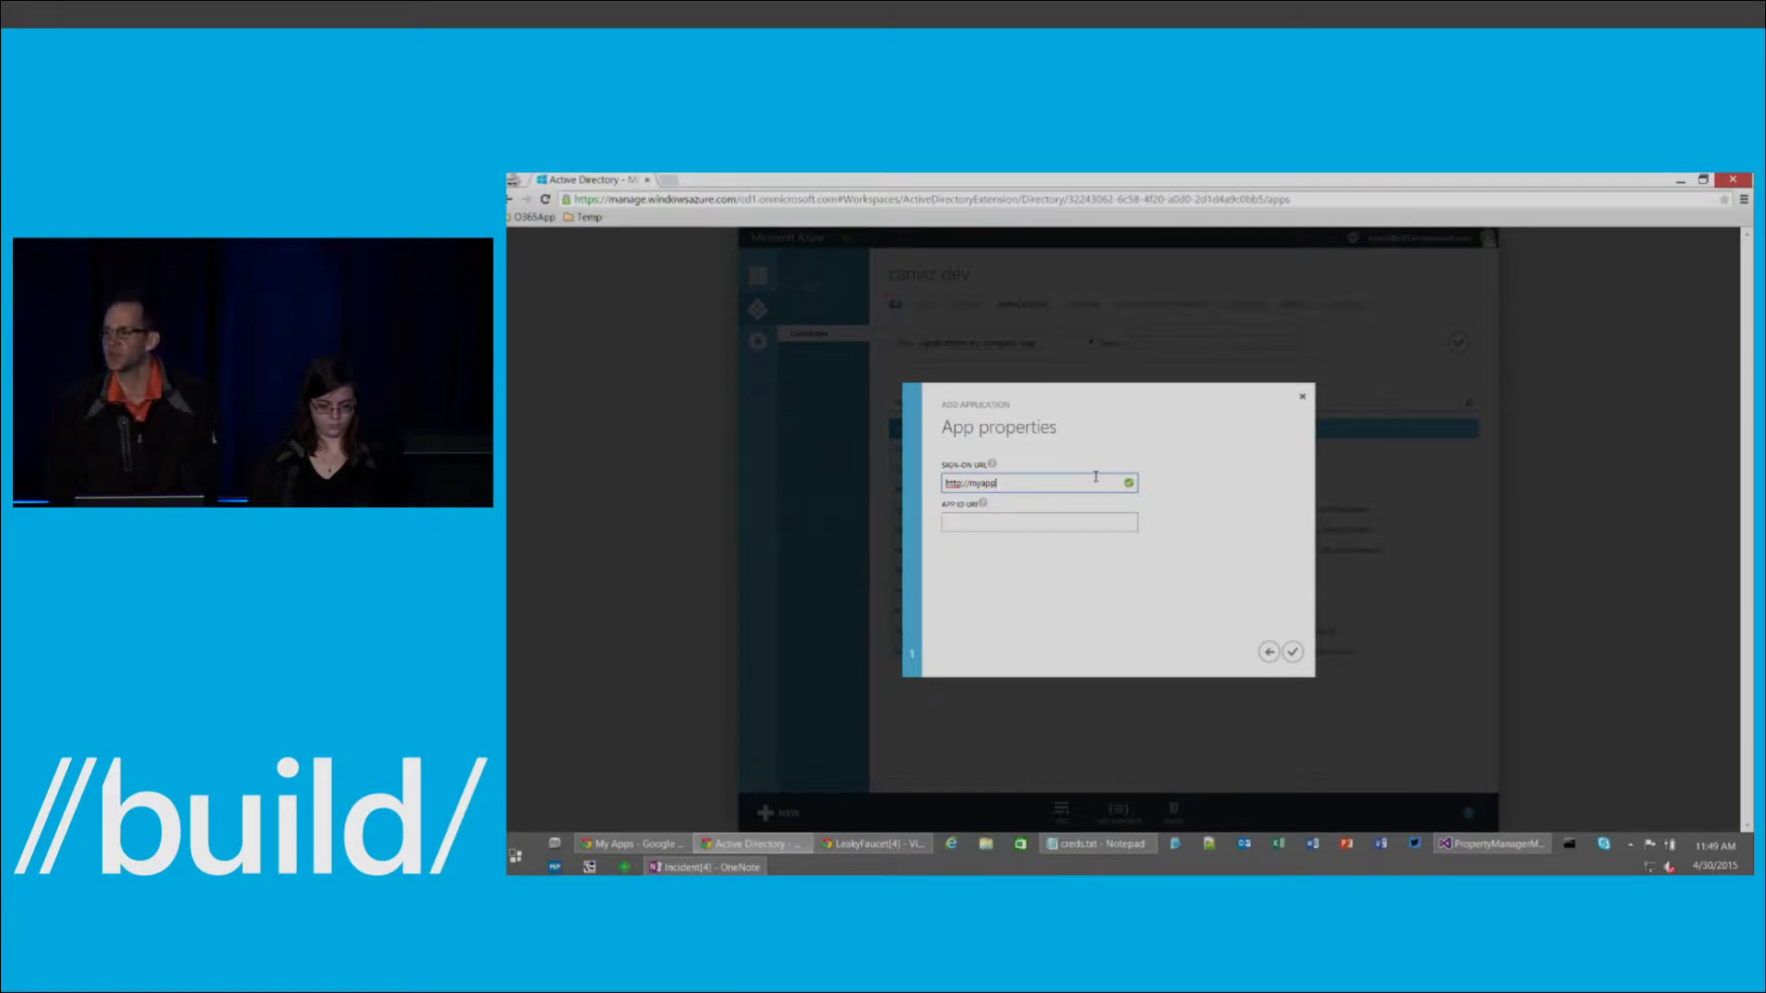
{"action": "key", "text": "Tab"}
{"action": "type", "text": "http://m"}
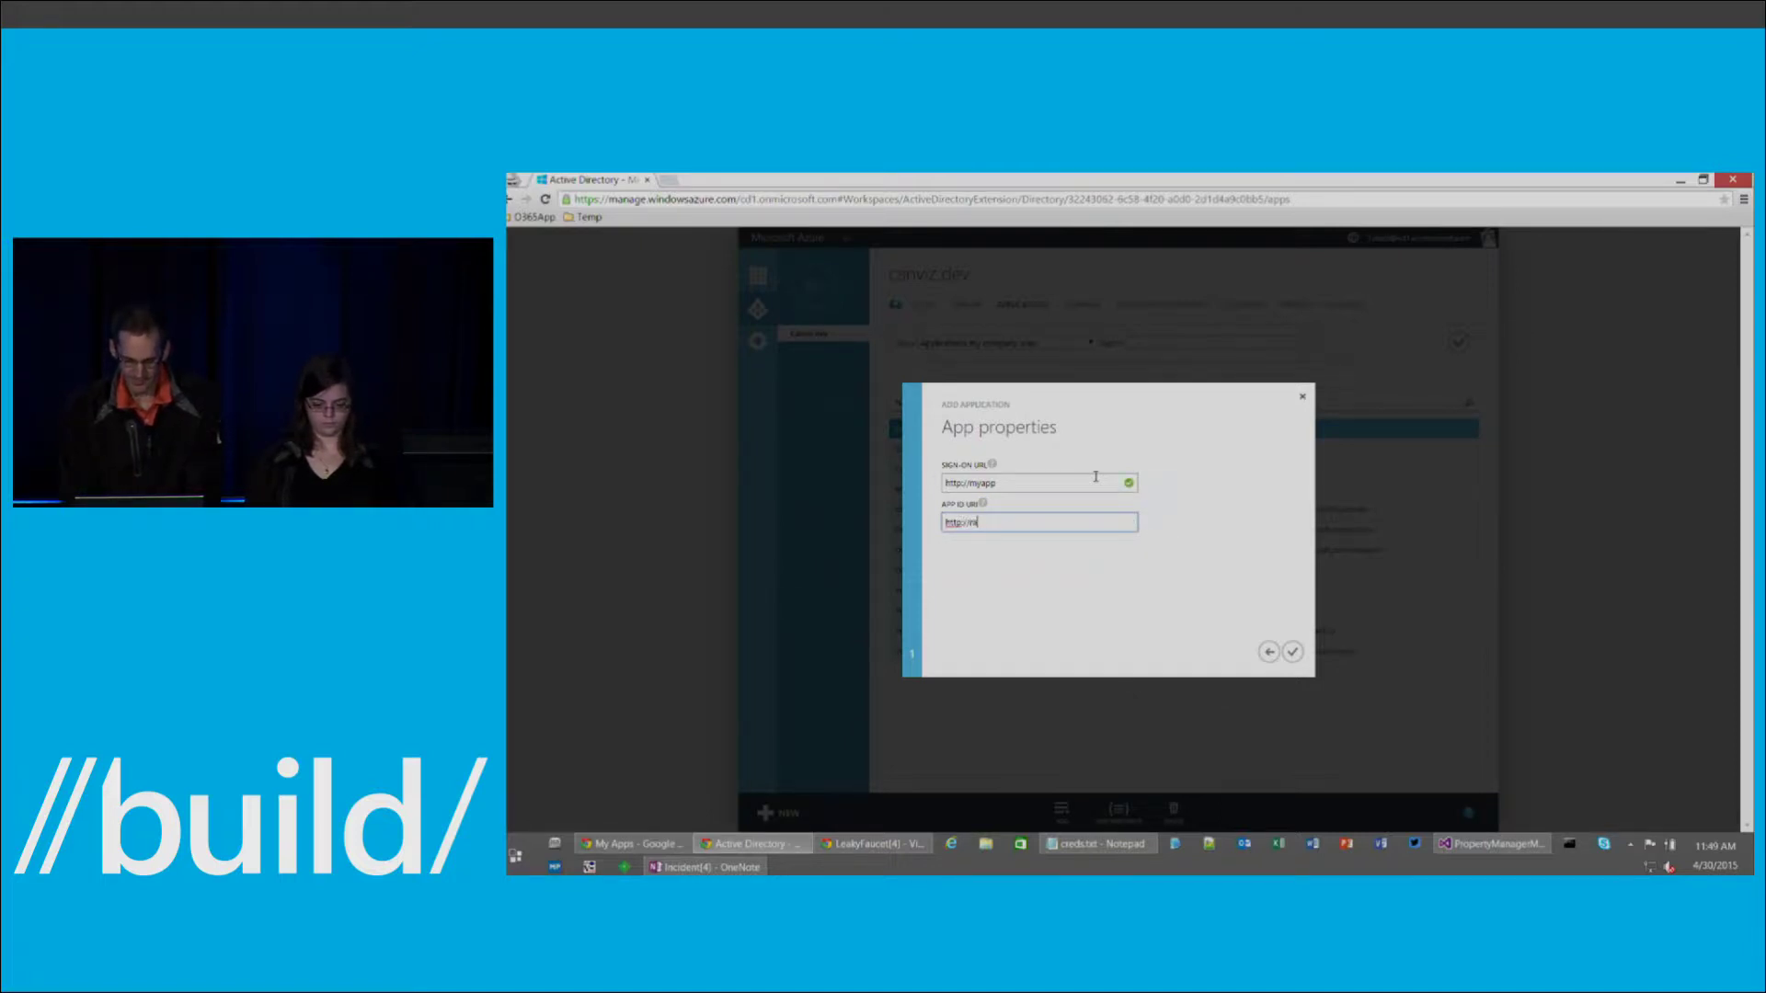
{"action": "type", "text": "mydom"}
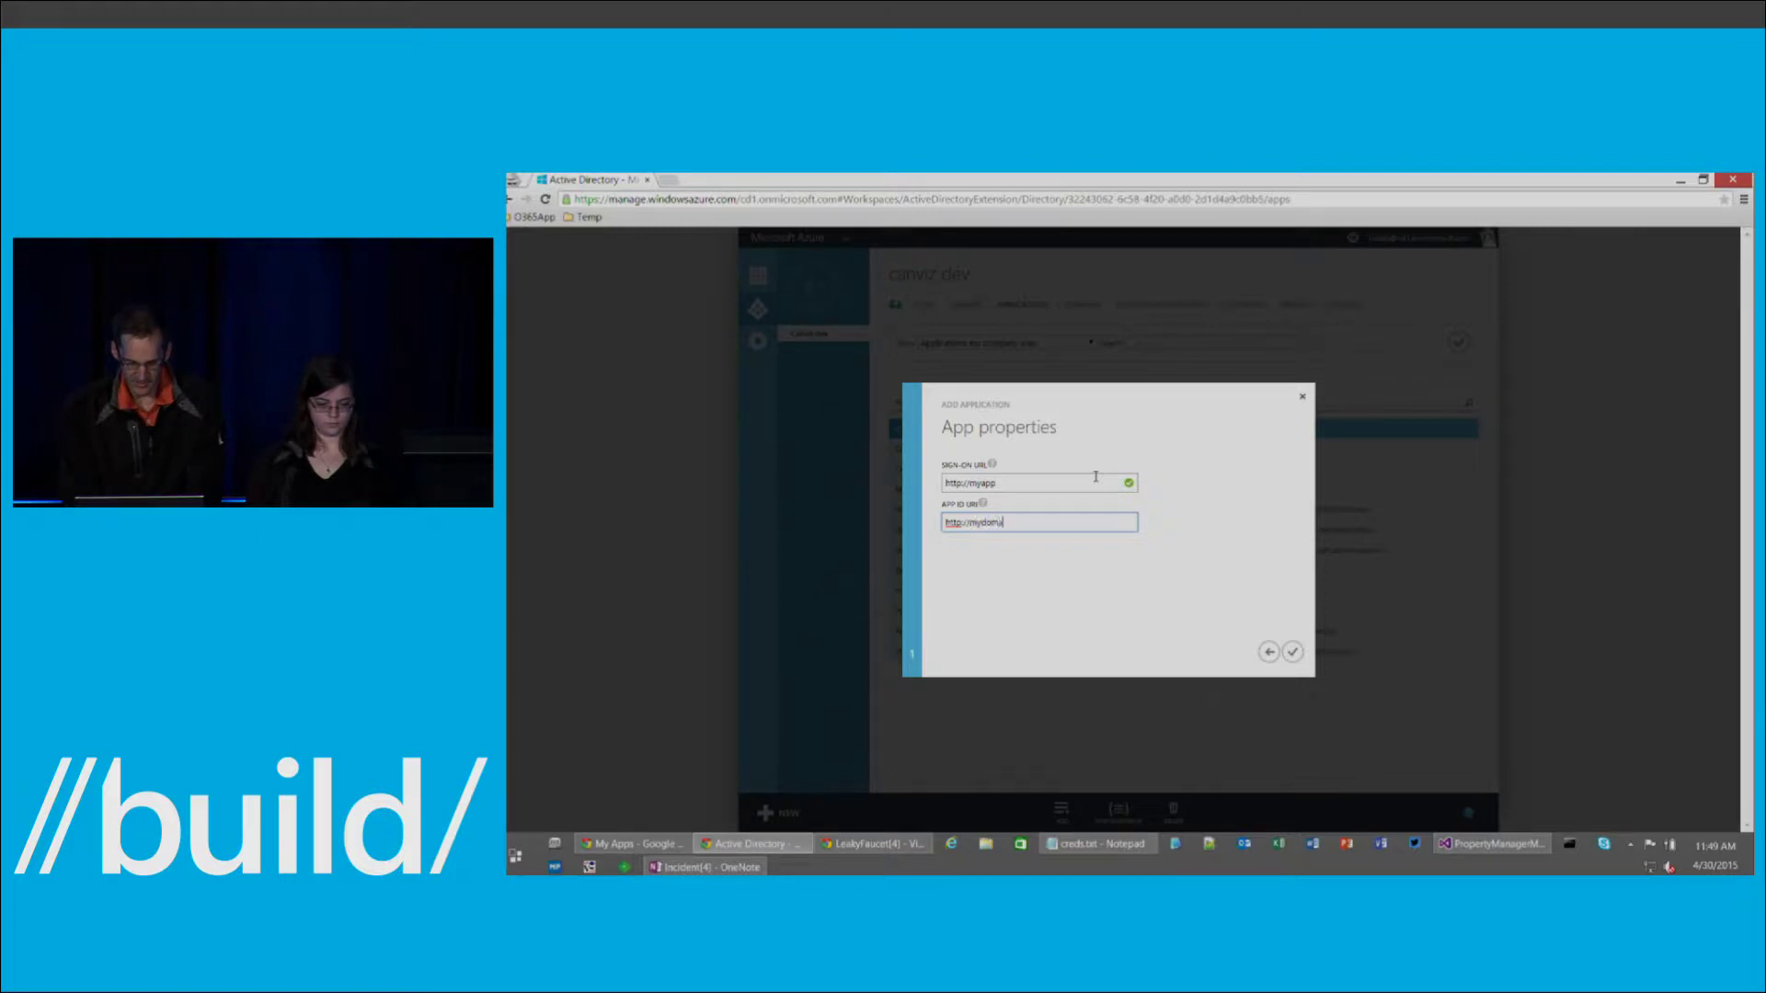
{"action": "type", "text": "ain.com/mydomain"}
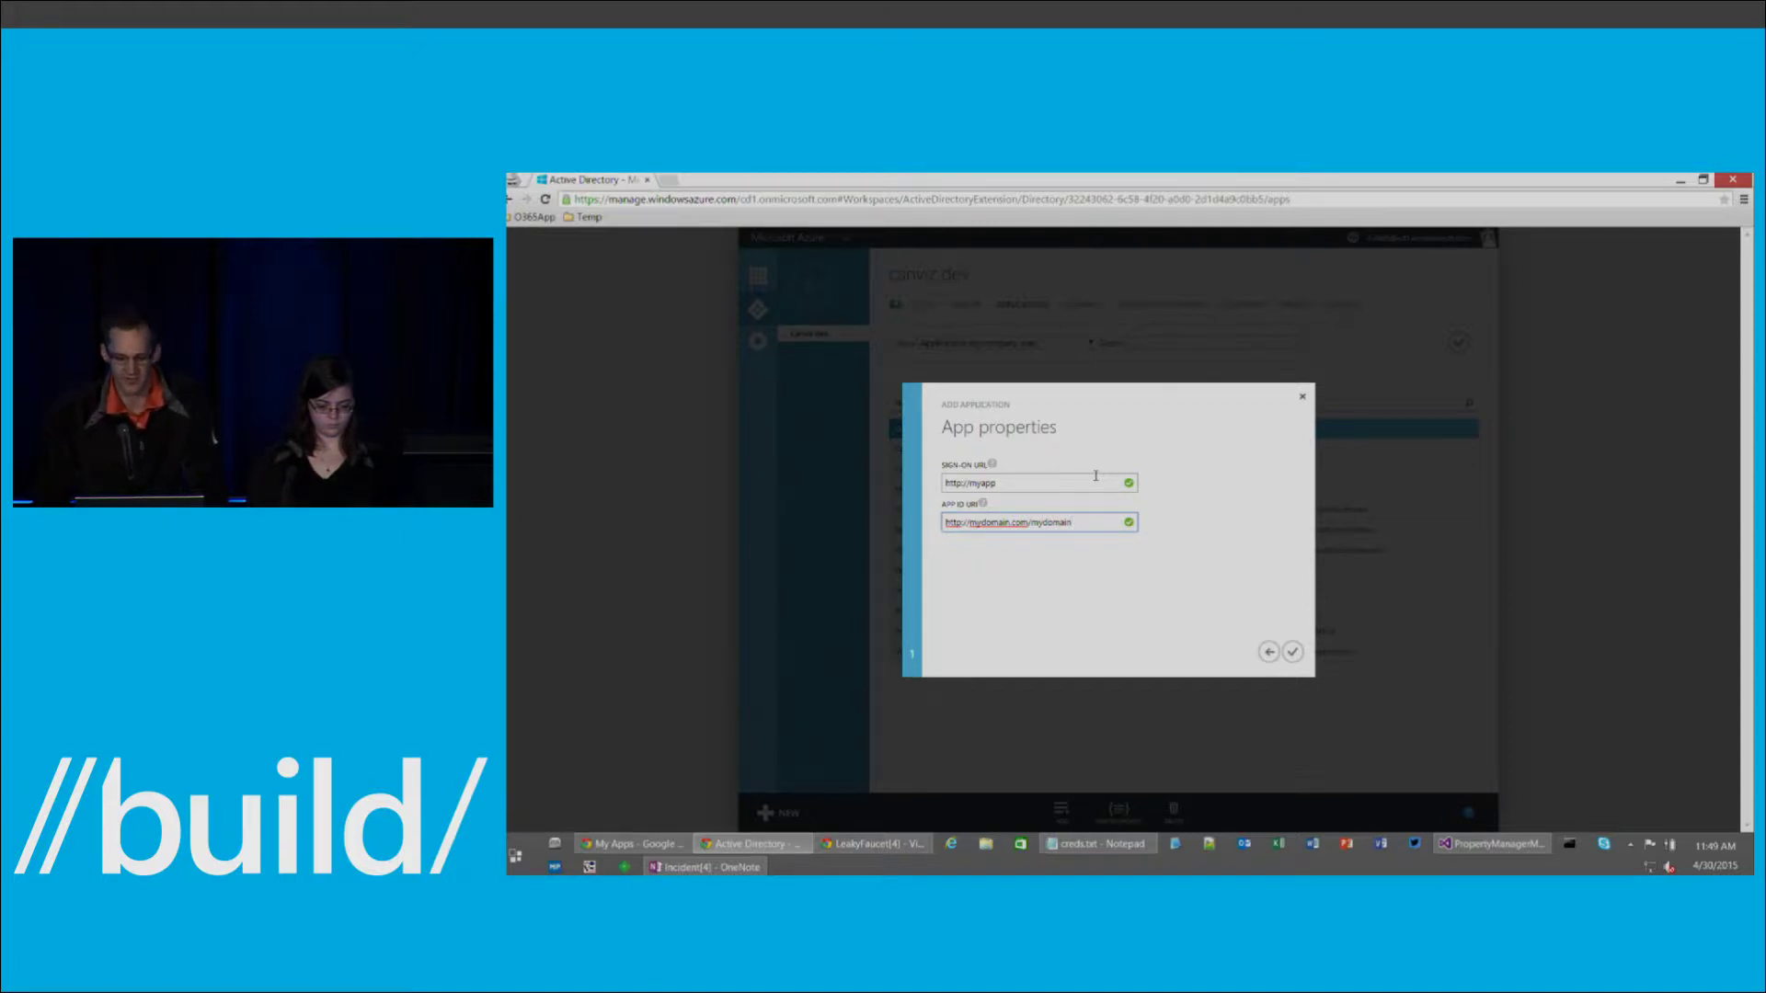
{"action": "left_click", "coordinate": [1293, 652]}
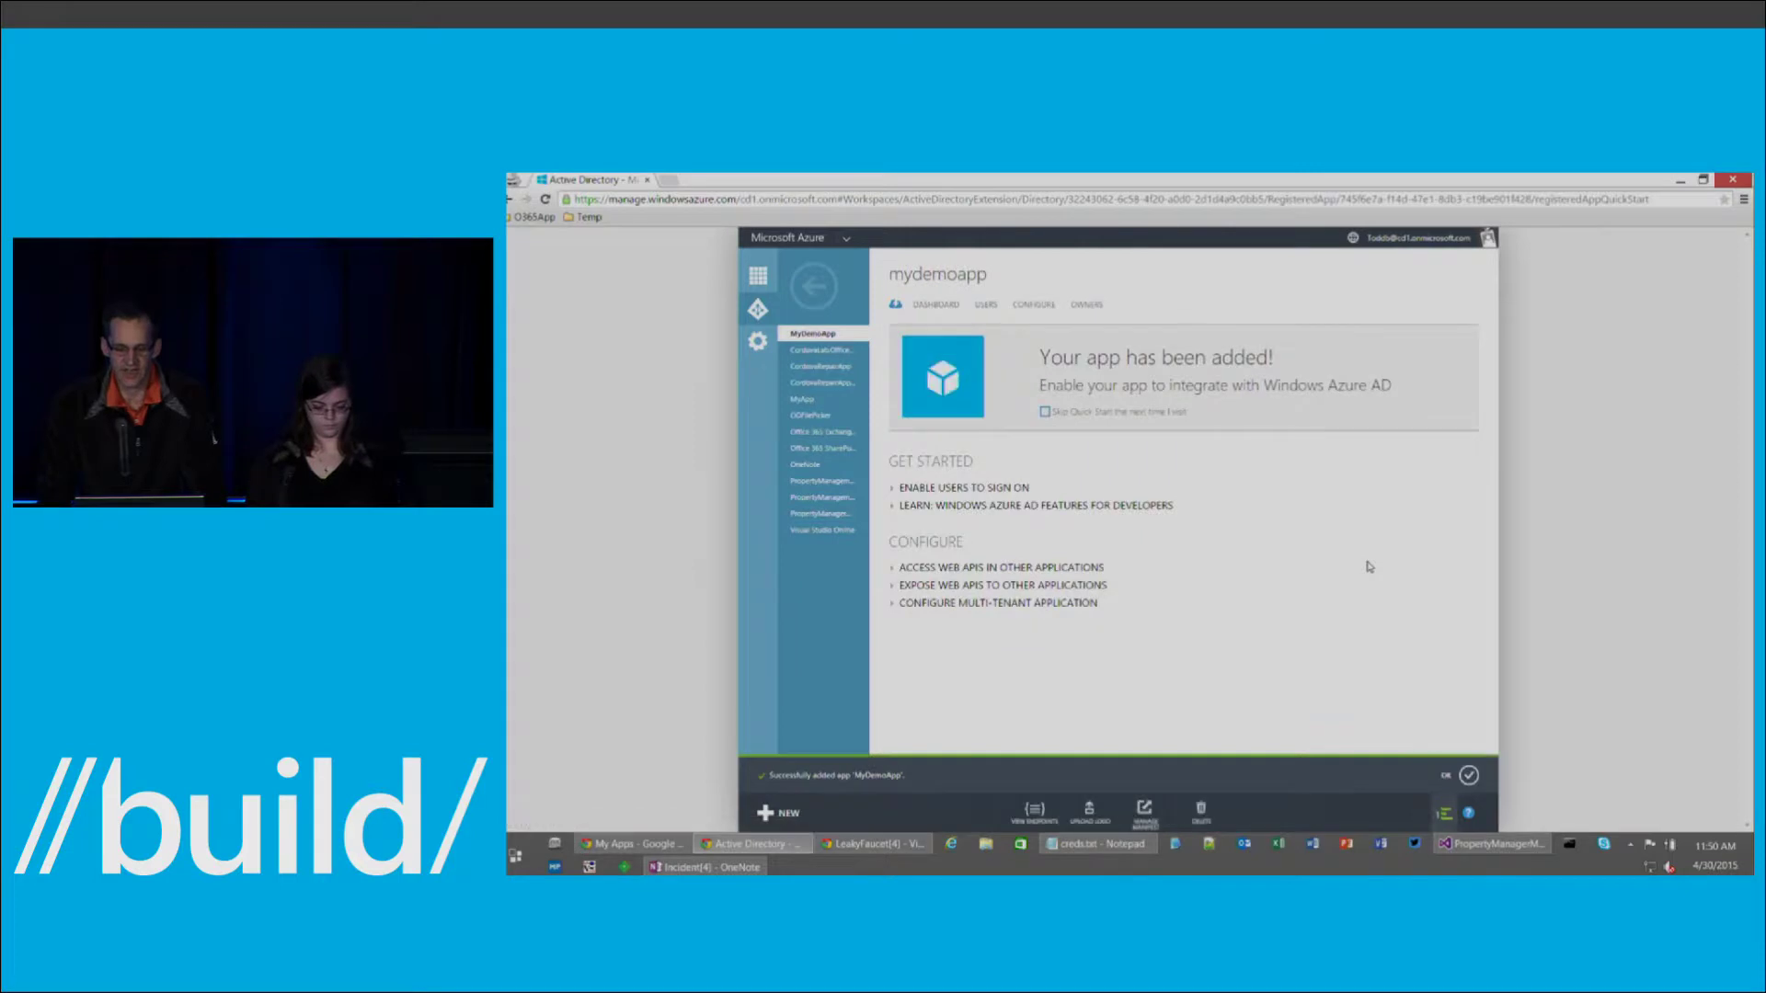
In MyDemoApp's configuration, review Azure AD delegated permissions and open the add-application permissions list
{"action": "left_click", "coordinate": [1025, 306]}
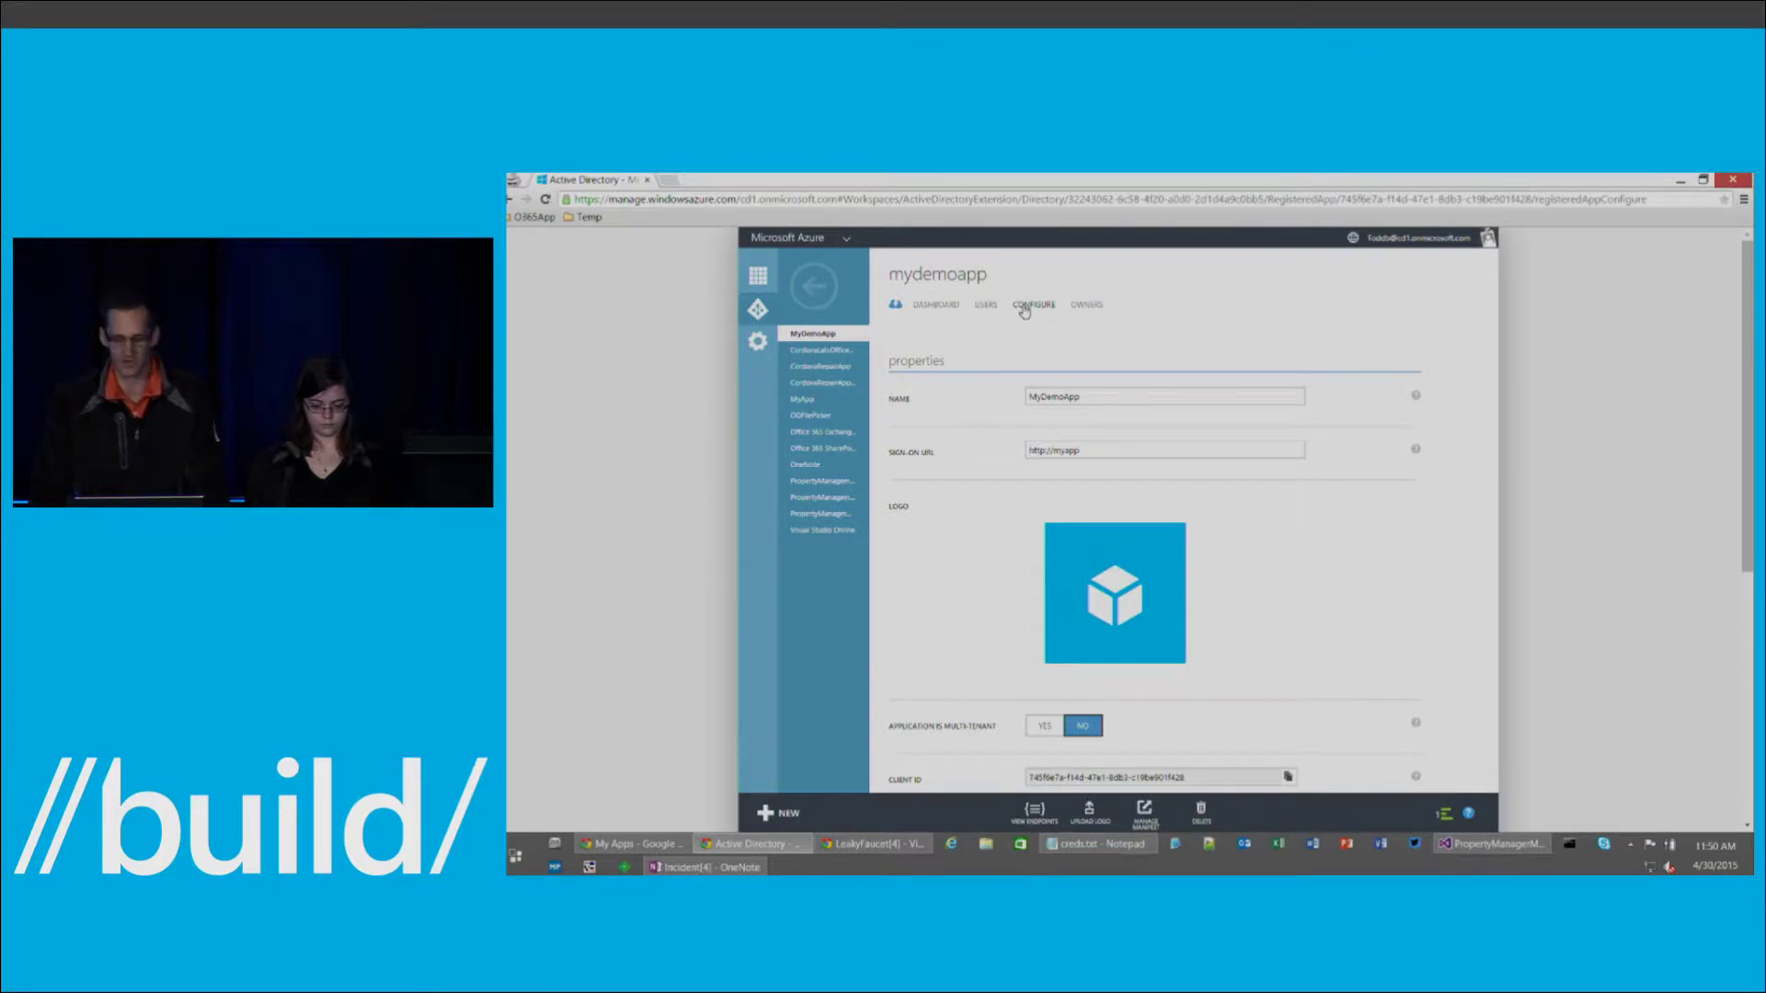
{"action": "scroll", "coordinate": [1320, 604], "scroll_direction": "down", "scroll_amount": 4}
{"action": "scroll", "coordinate": [1320, 604], "scroll_direction": "down", "scroll_amount": 2}
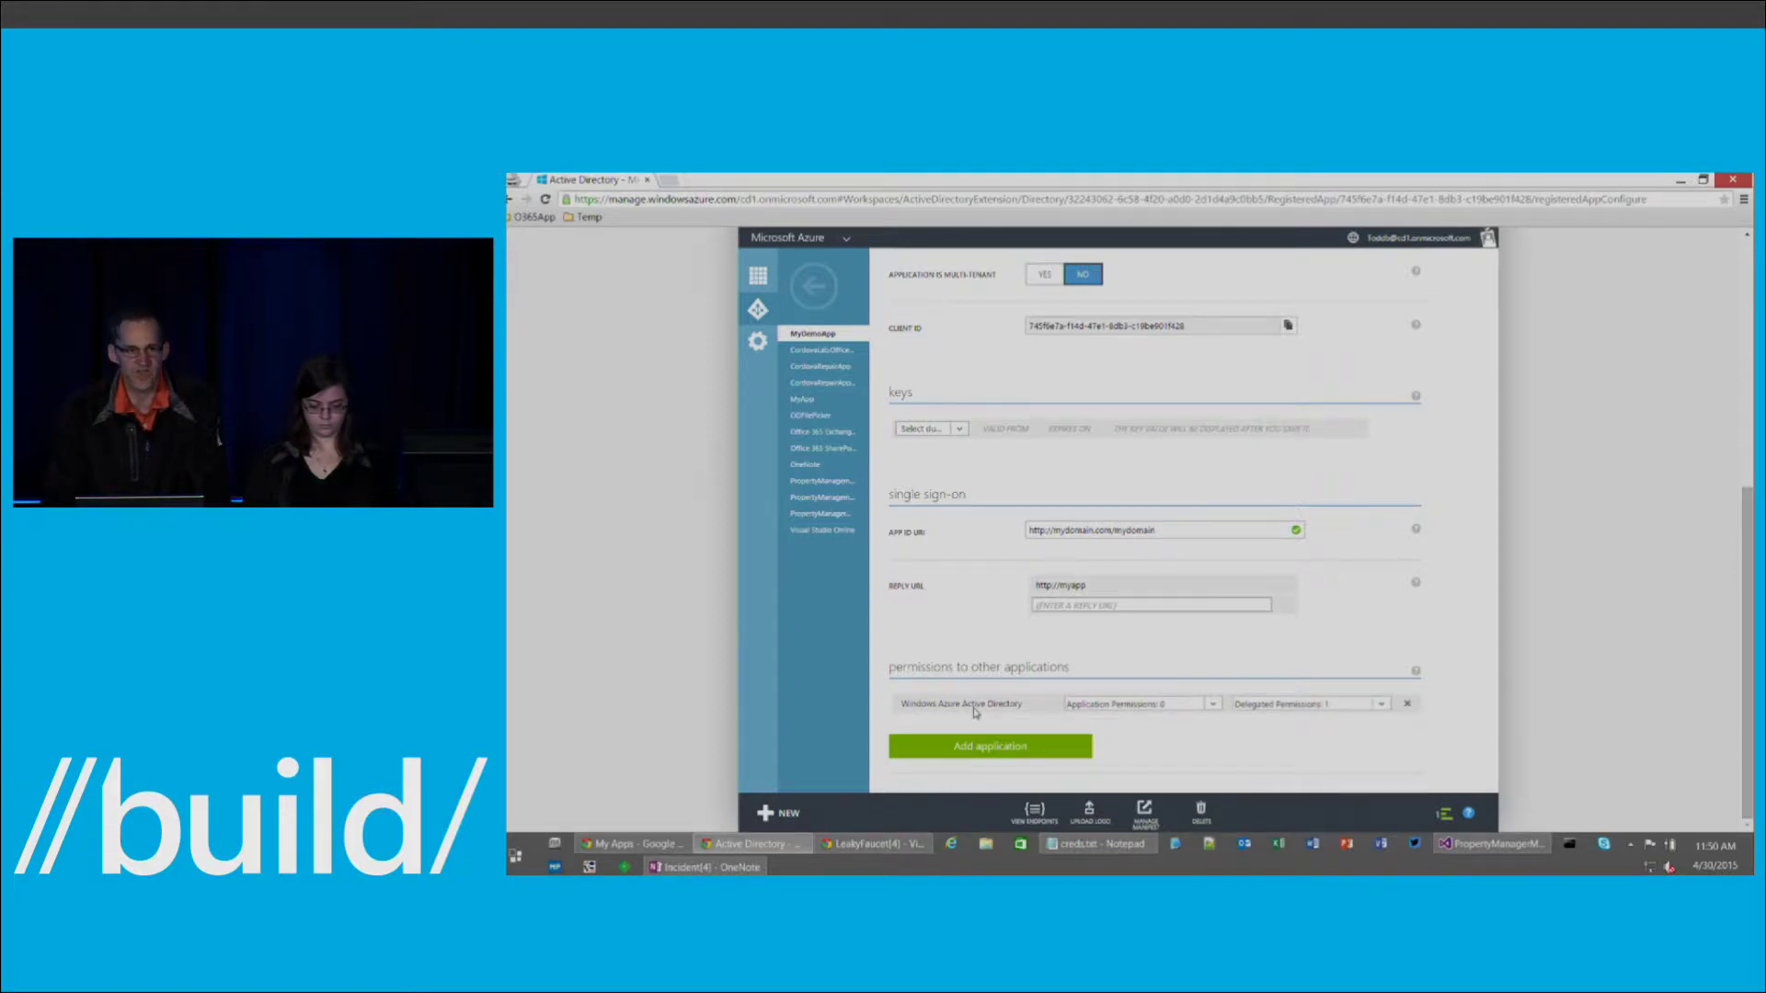
{"action": "left_click", "coordinate": [1381, 704]}
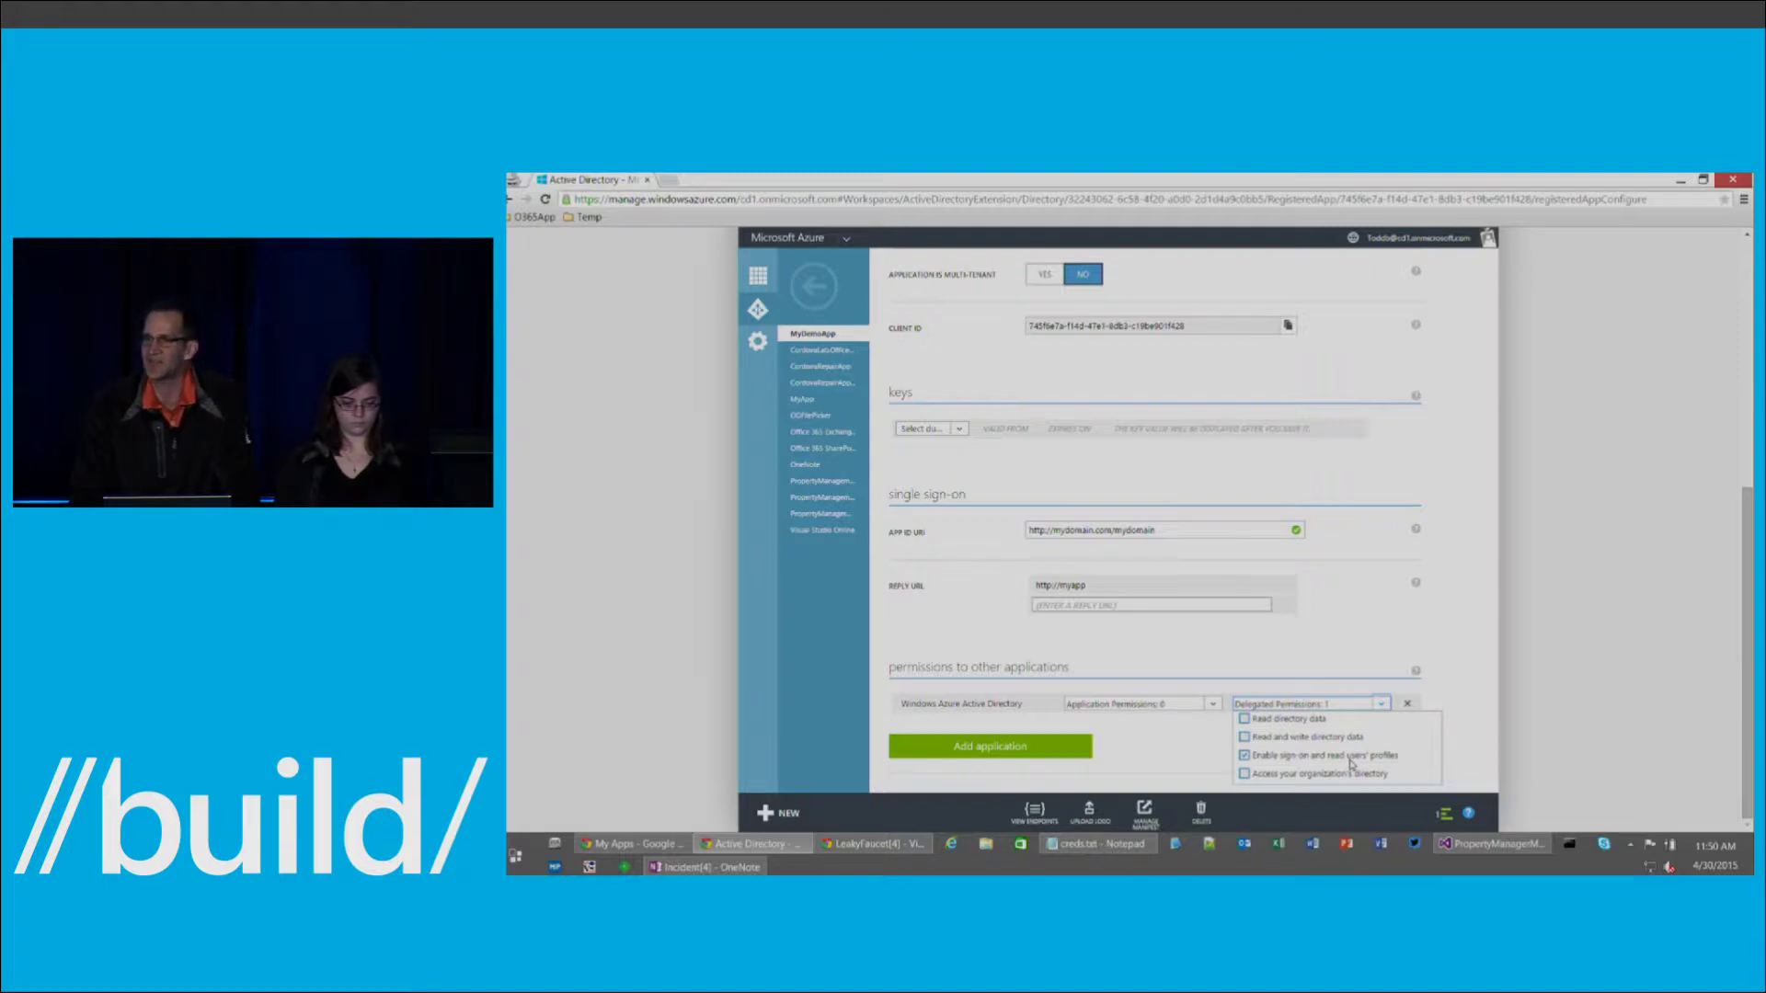
{"action": "left_click", "coordinate": [1515, 739]}
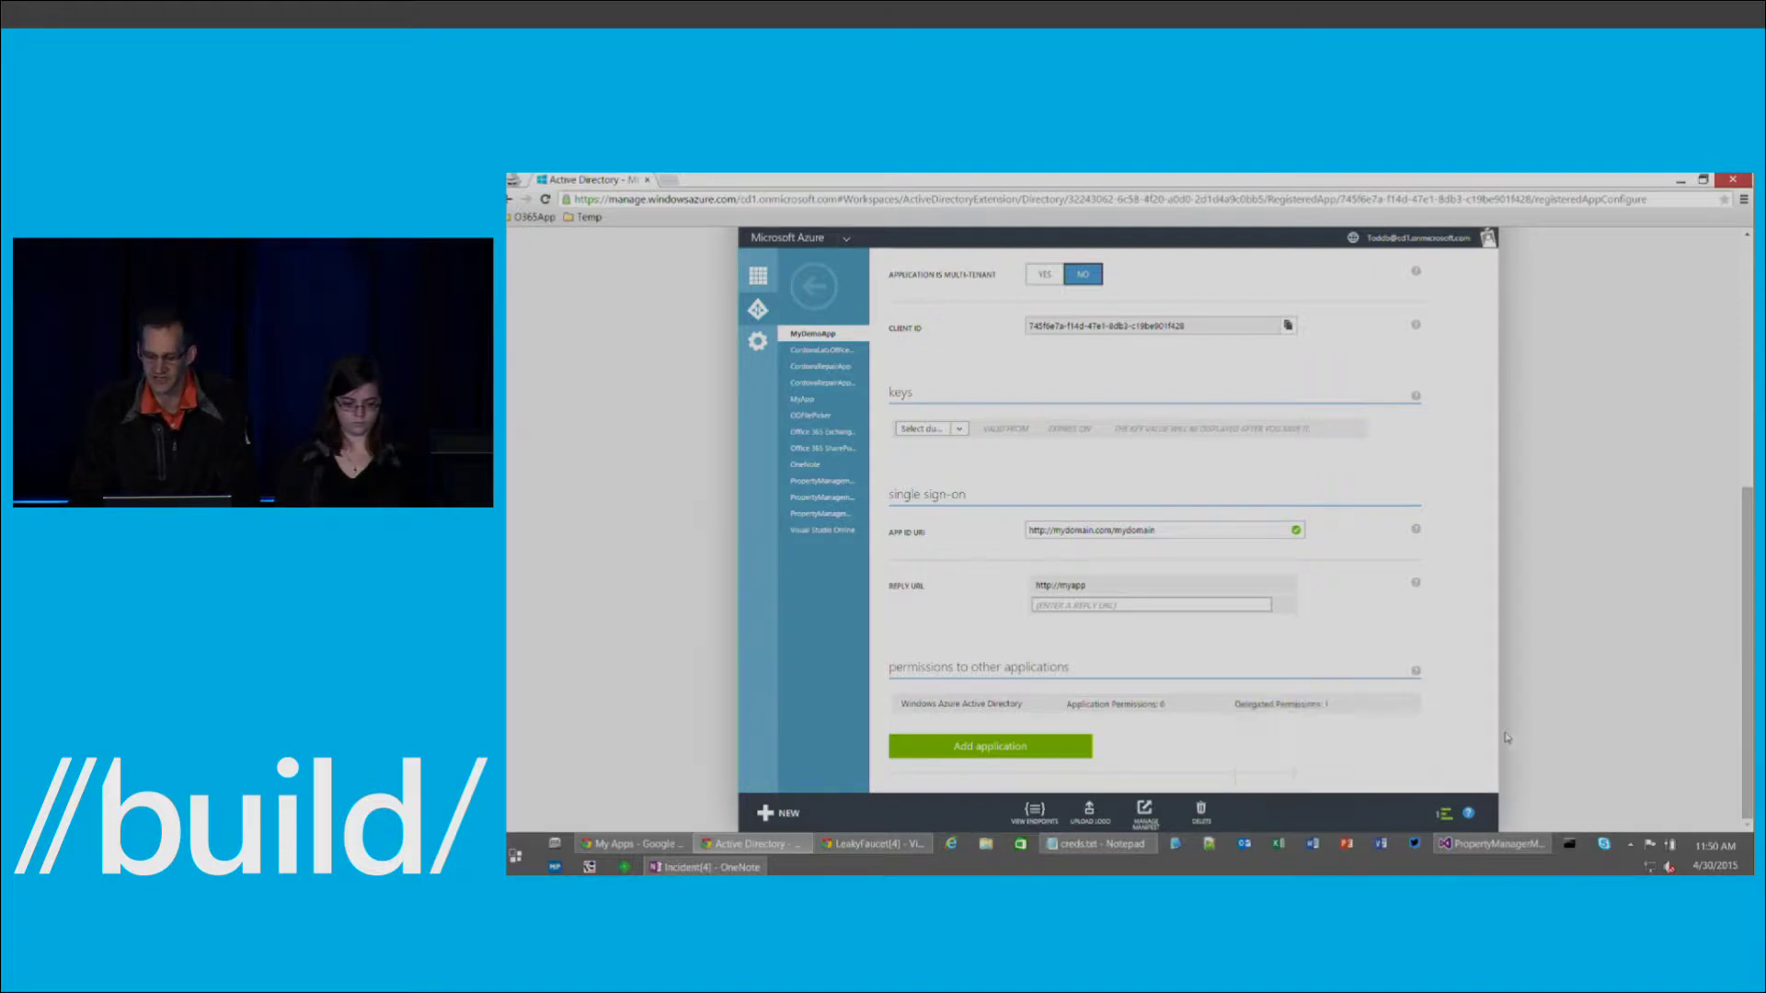
{"action": "left_click", "coordinate": [1017, 745]}
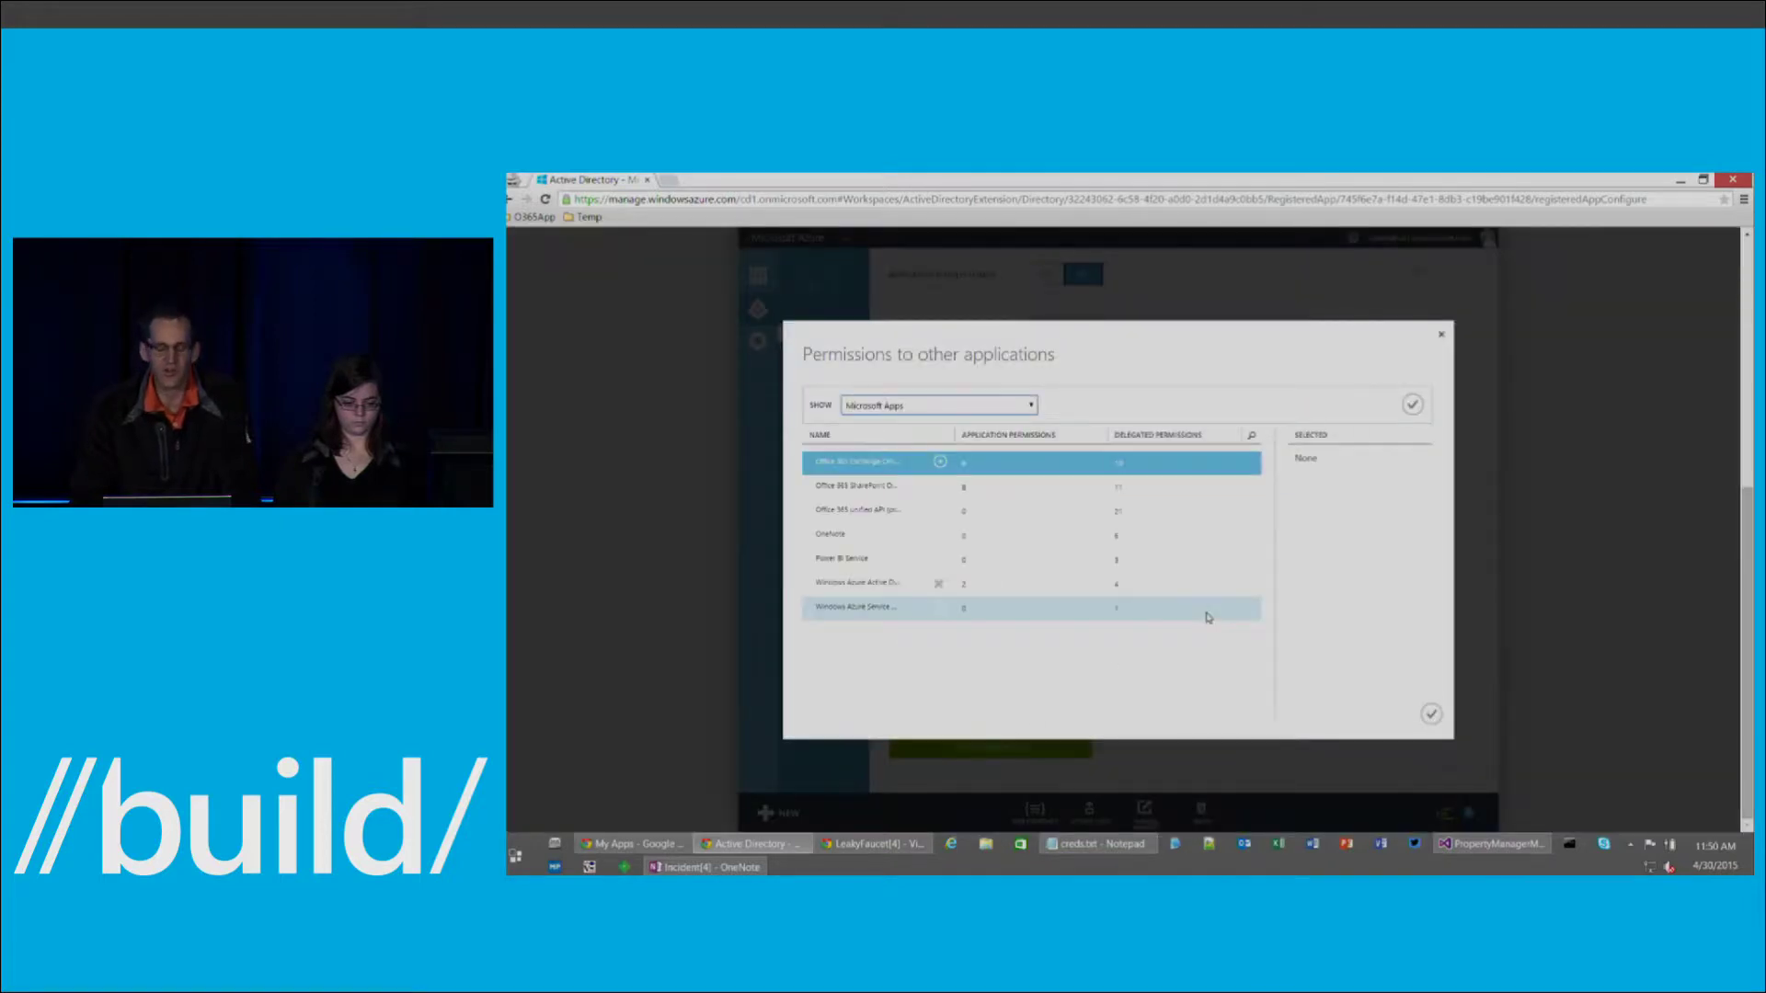
Add OneNote, Office 365 unified API, SharePoint Online and Exchange Online as permitted applications
{"action": "left_click", "coordinate": [870, 535]}
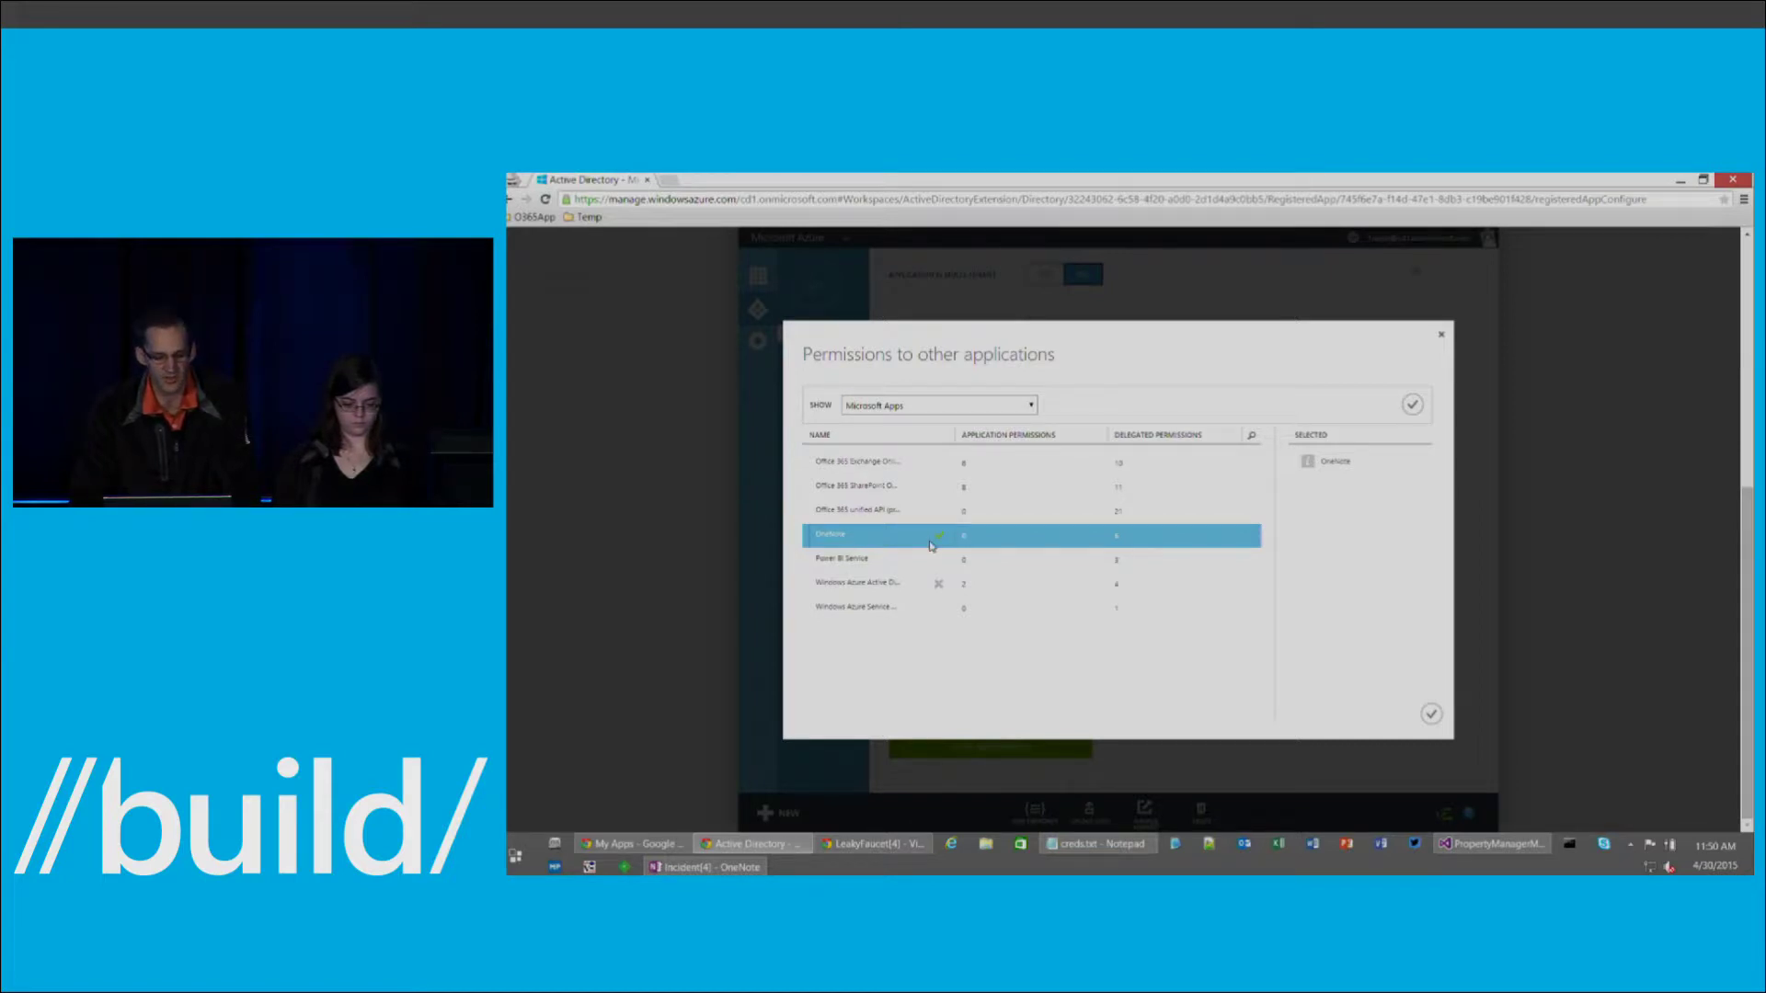
{"action": "left_click", "coordinate": [902, 516]}
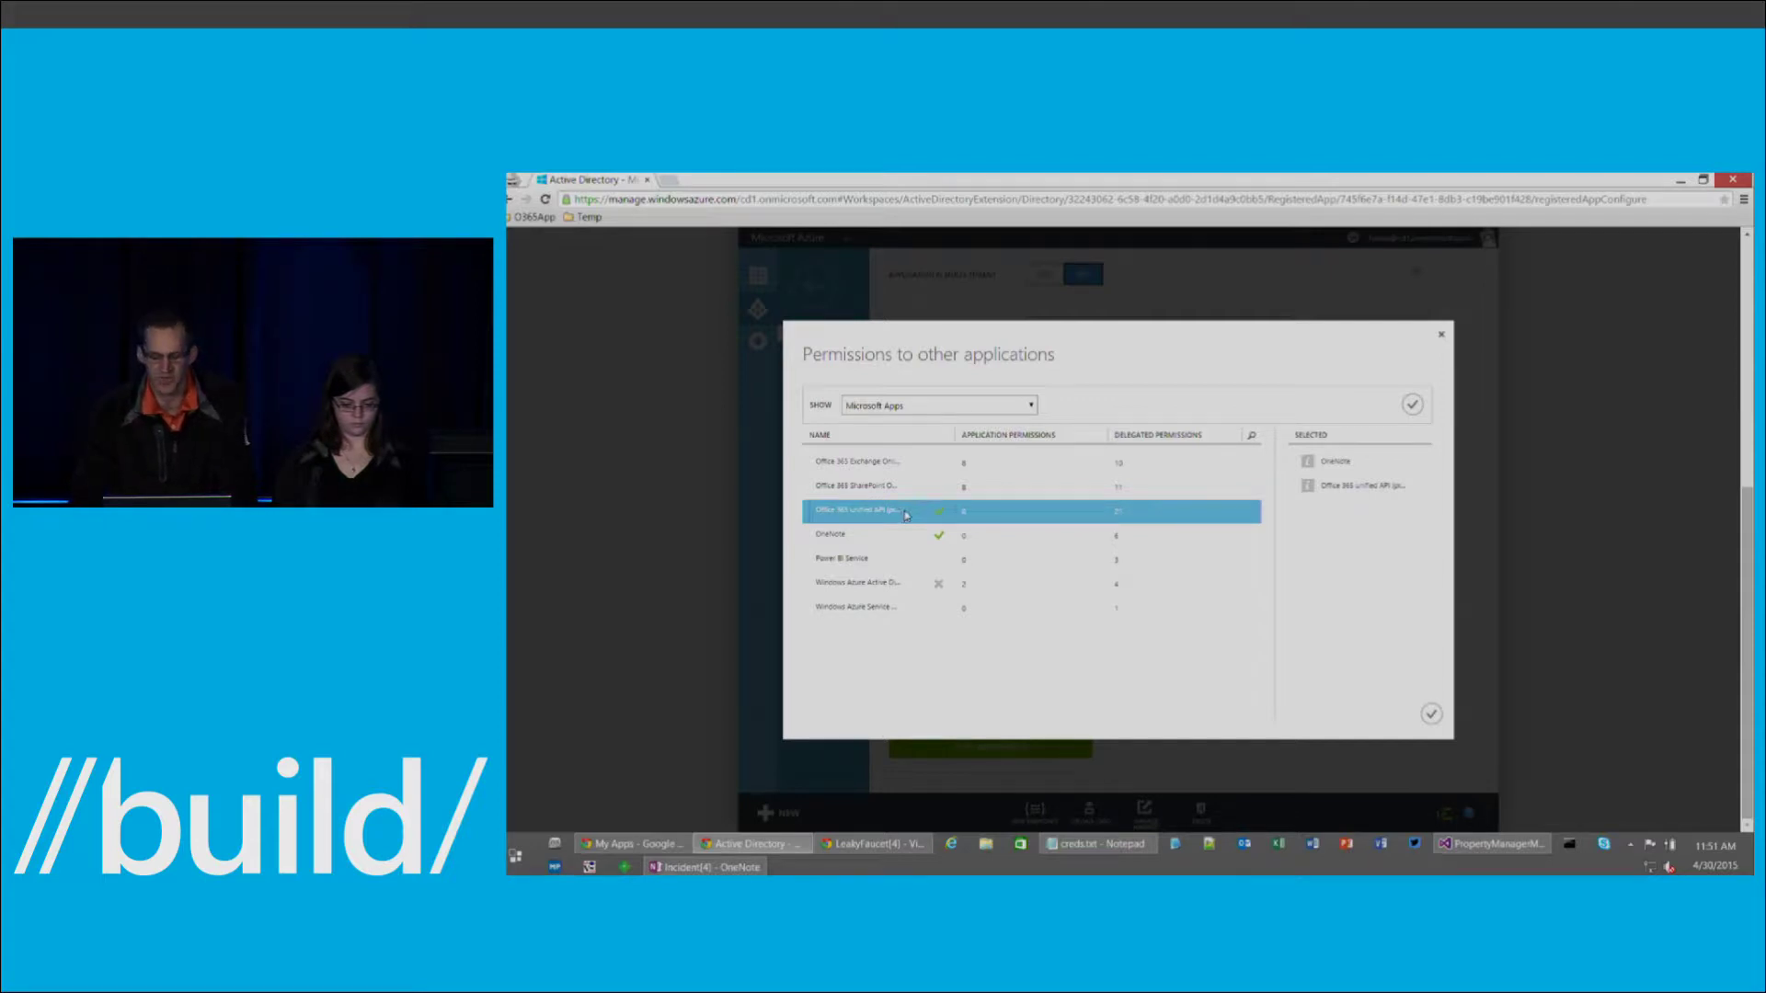
{"action": "left_click", "coordinate": [902, 487]}
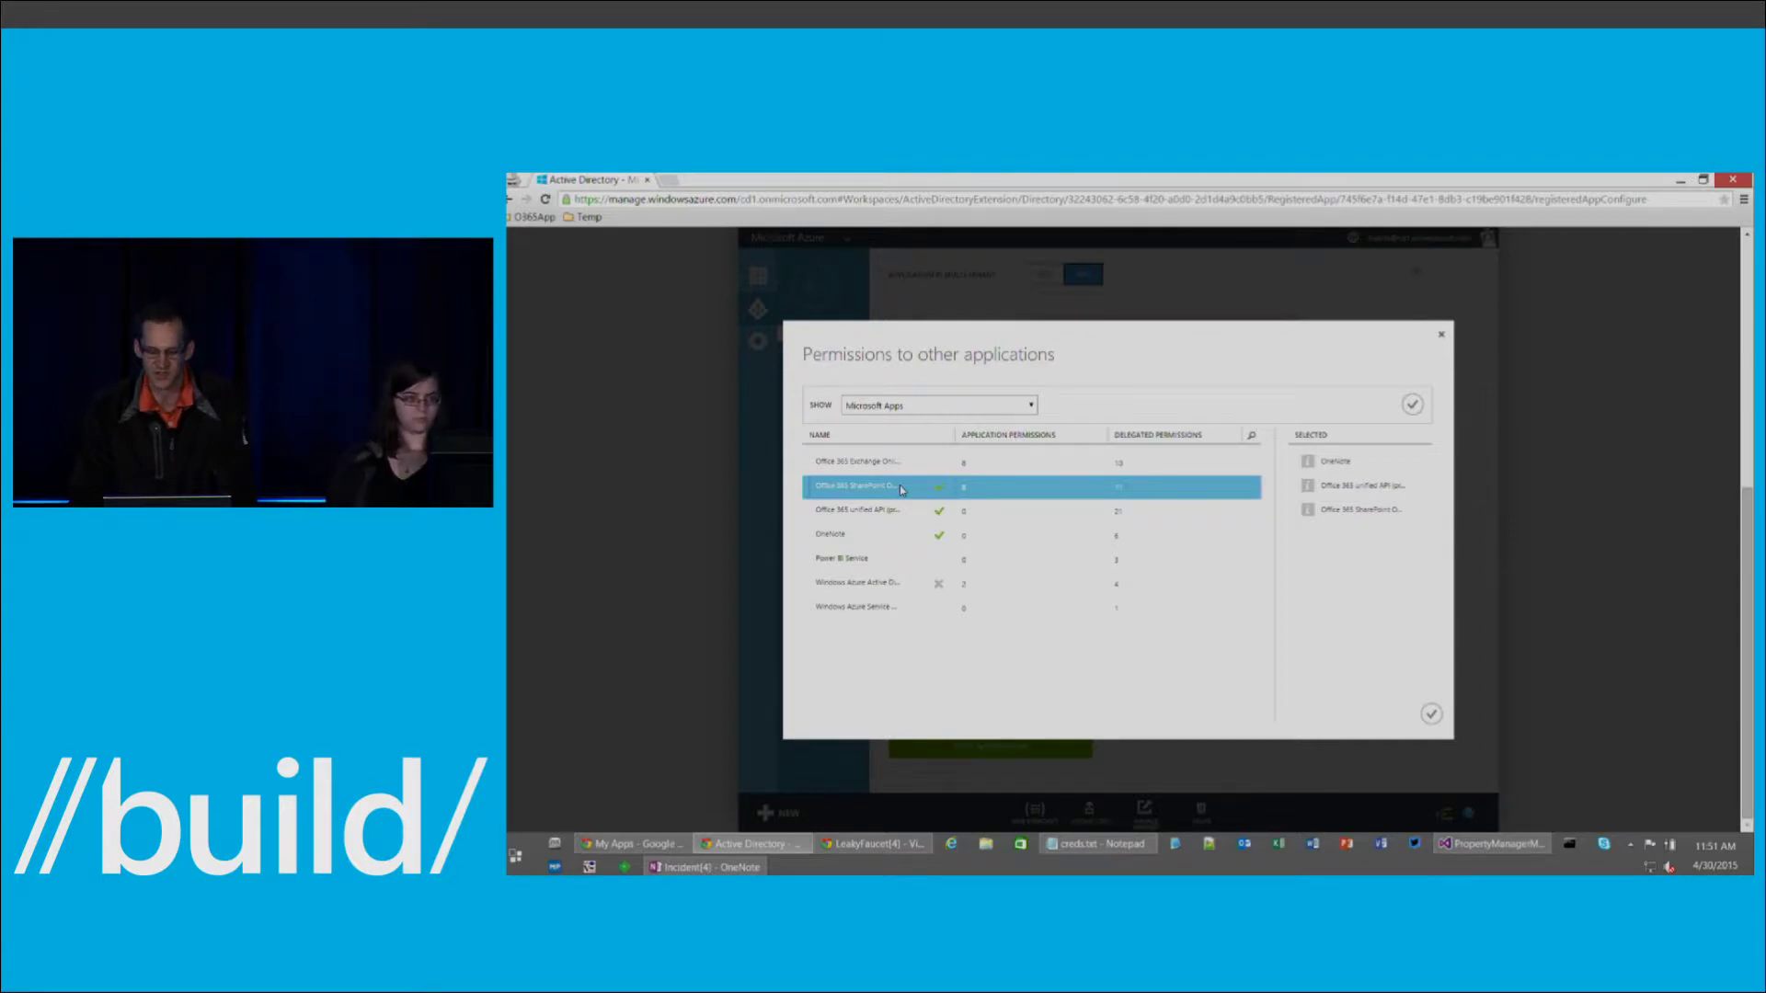
{"action": "left_click", "coordinate": [885, 466]}
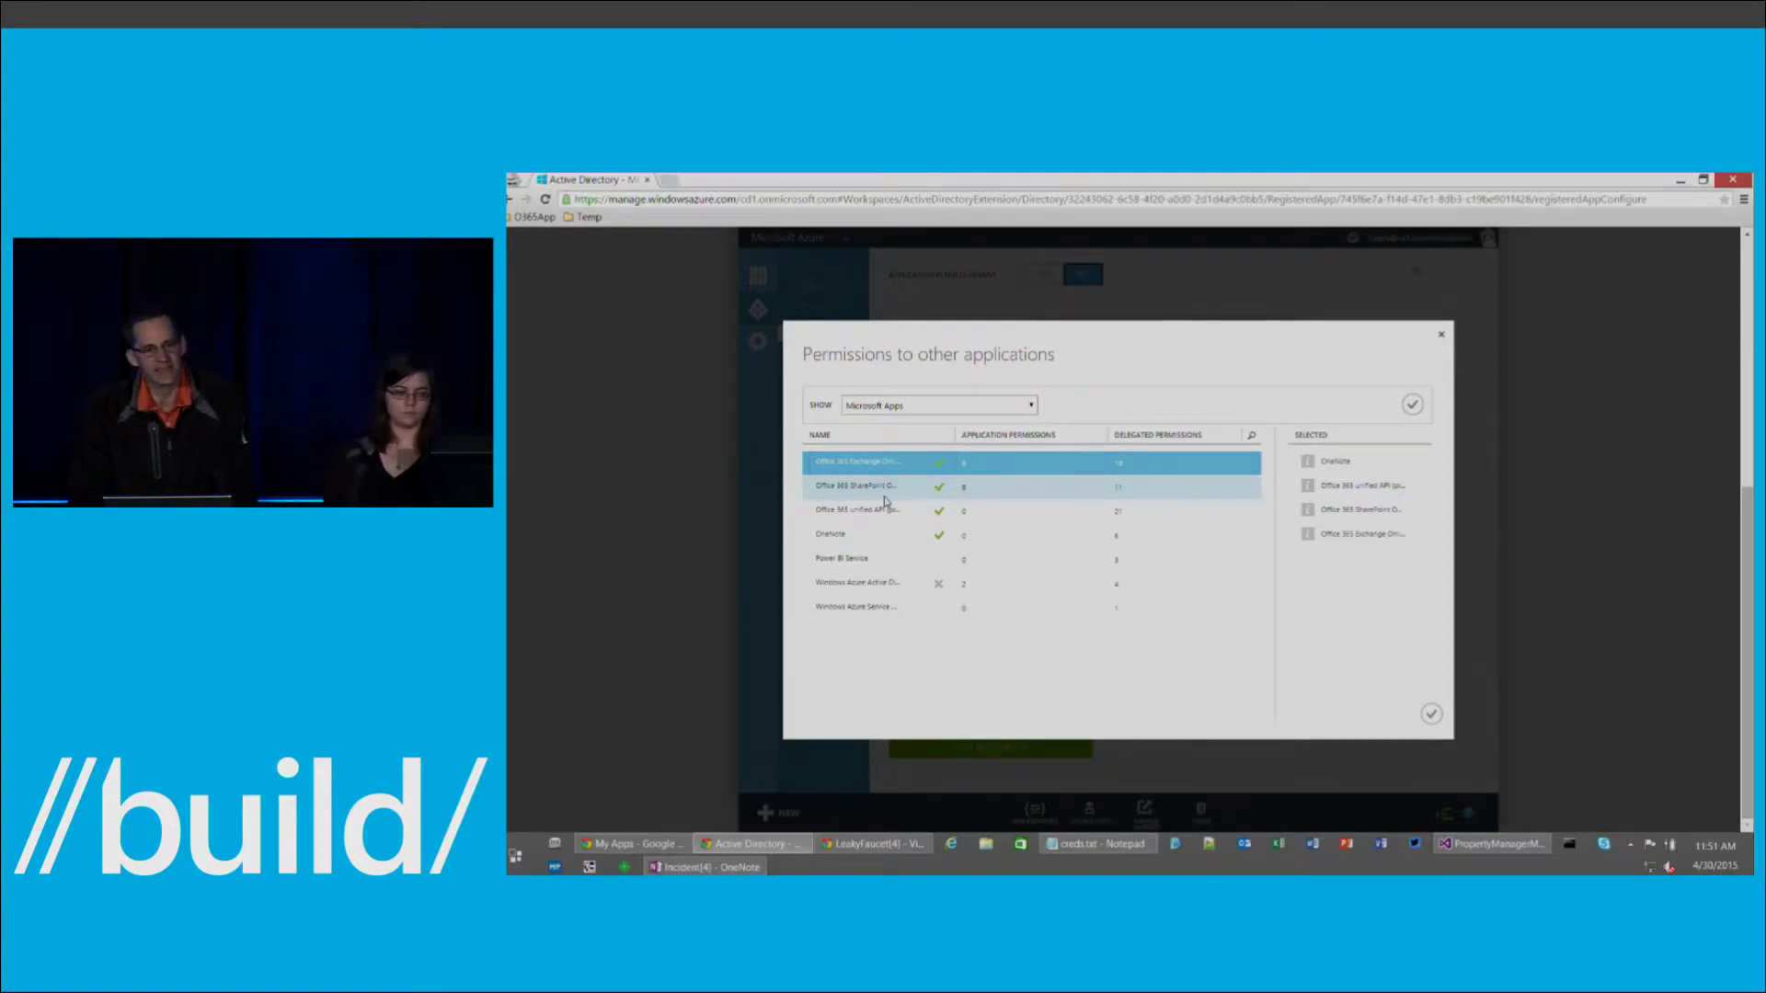
{"action": "left_click", "coordinate": [1431, 714]}
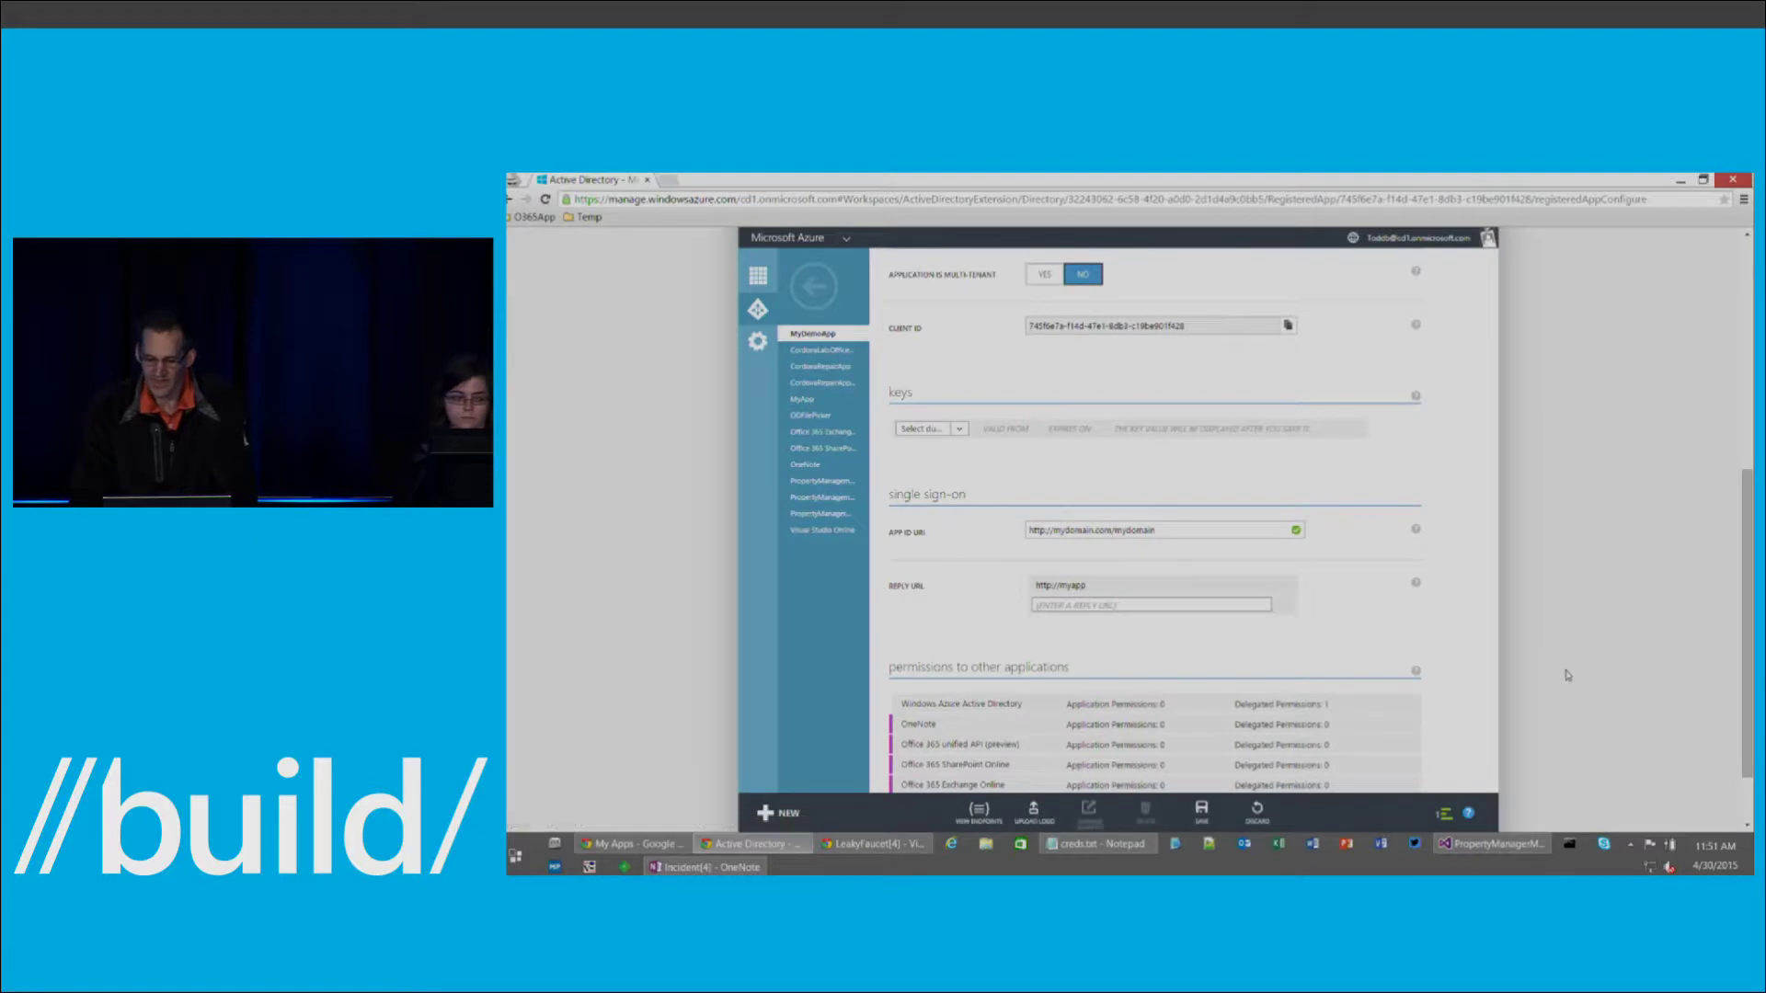
Grant MyDemoApp all listed OneNote delegated permissions, including viewing, modifying notebooks and creating pages
{"action": "scroll", "coordinate": [1550, 672], "scroll_direction": "down", "scroll_amount": 2}
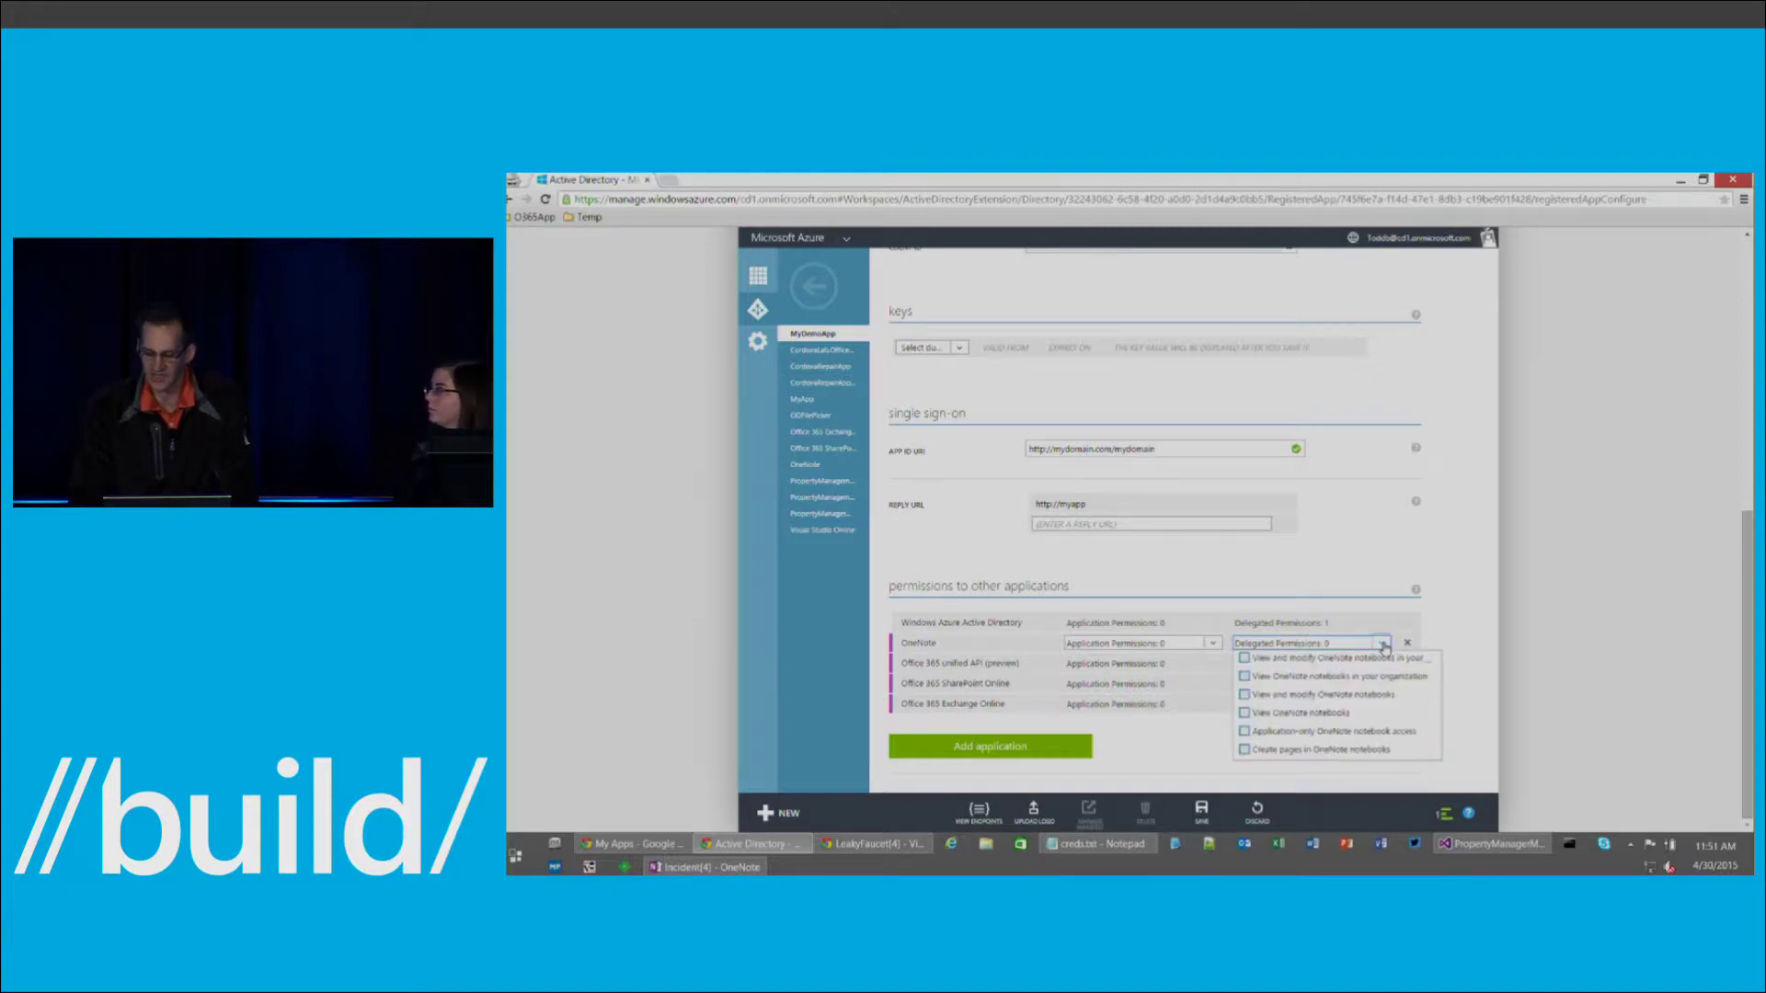
{"action": "left_click", "coordinate": [1244, 659]}
{"action": "left_click", "coordinate": [1244, 676]}
{"action": "left_click", "coordinate": [1244, 695]}
{"action": "left_click", "coordinate": [1244, 713]}
{"action": "left_click", "coordinate": [1244, 731]}
{"action": "left_click", "coordinate": [1244, 749]}
{"action": "left_click", "coordinate": [1186, 762]}
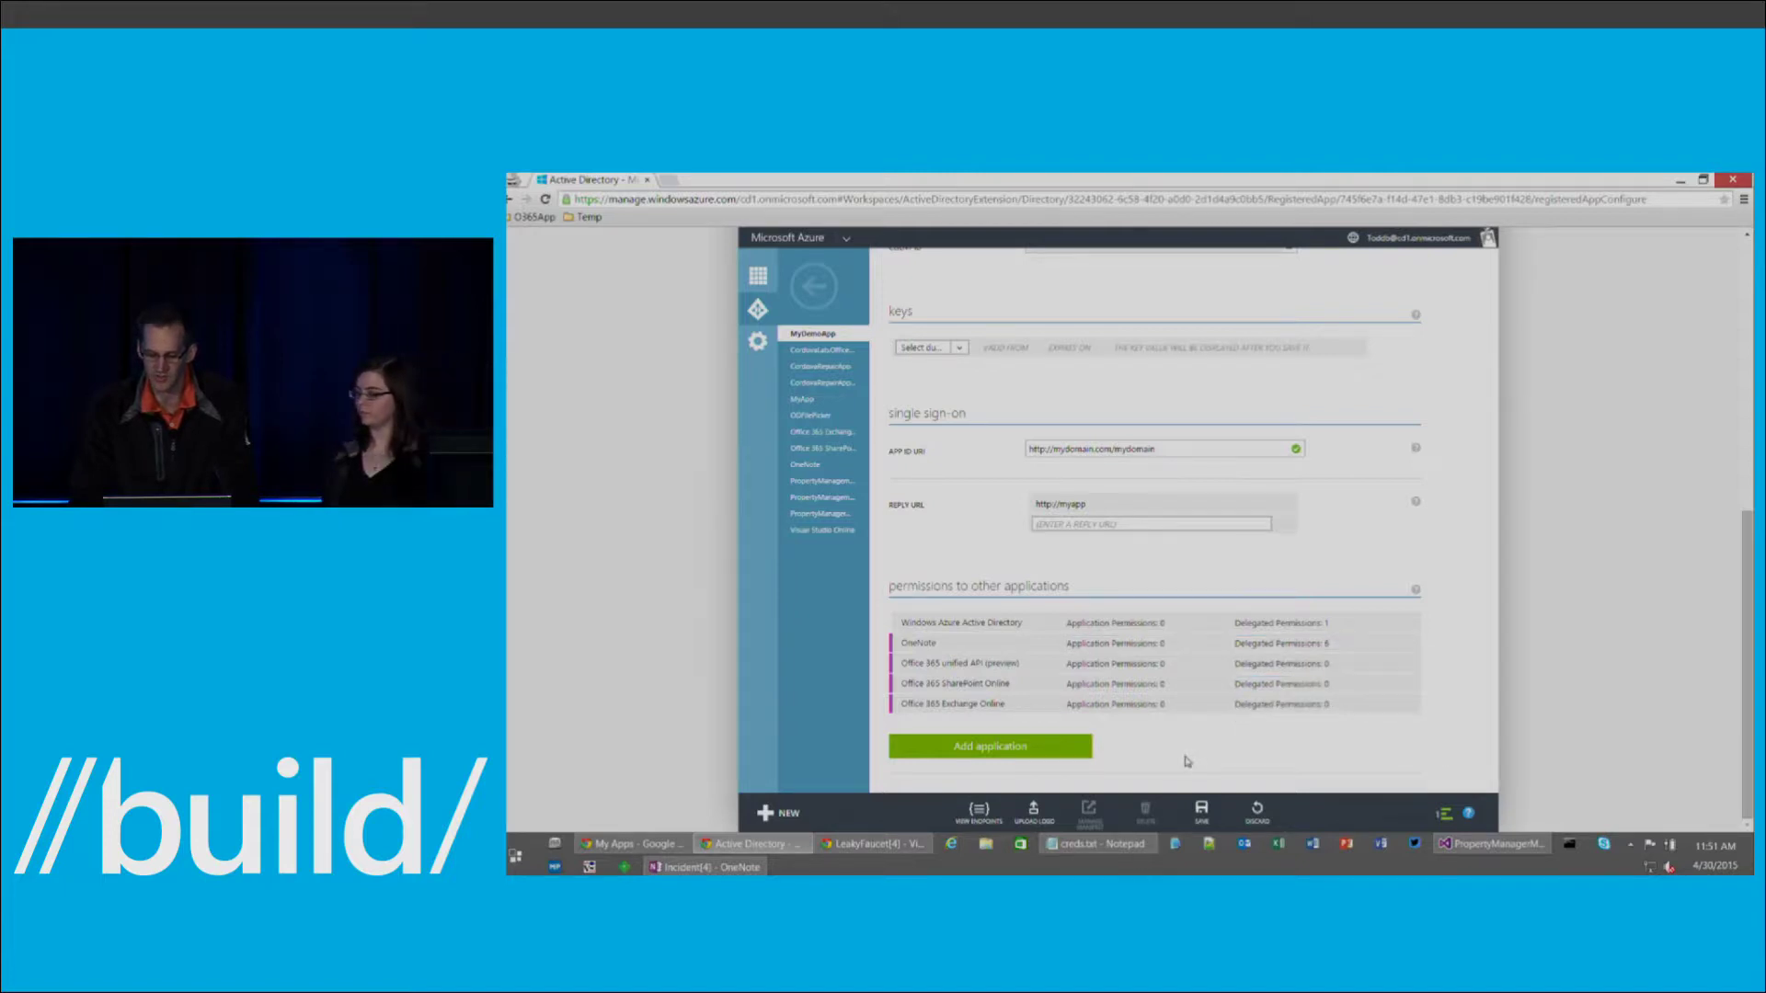
Grant Exchange Online Read user mail and unified API Edit or delete users' files delegated permissions
{"action": "left_click", "coordinate": [1382, 686]}
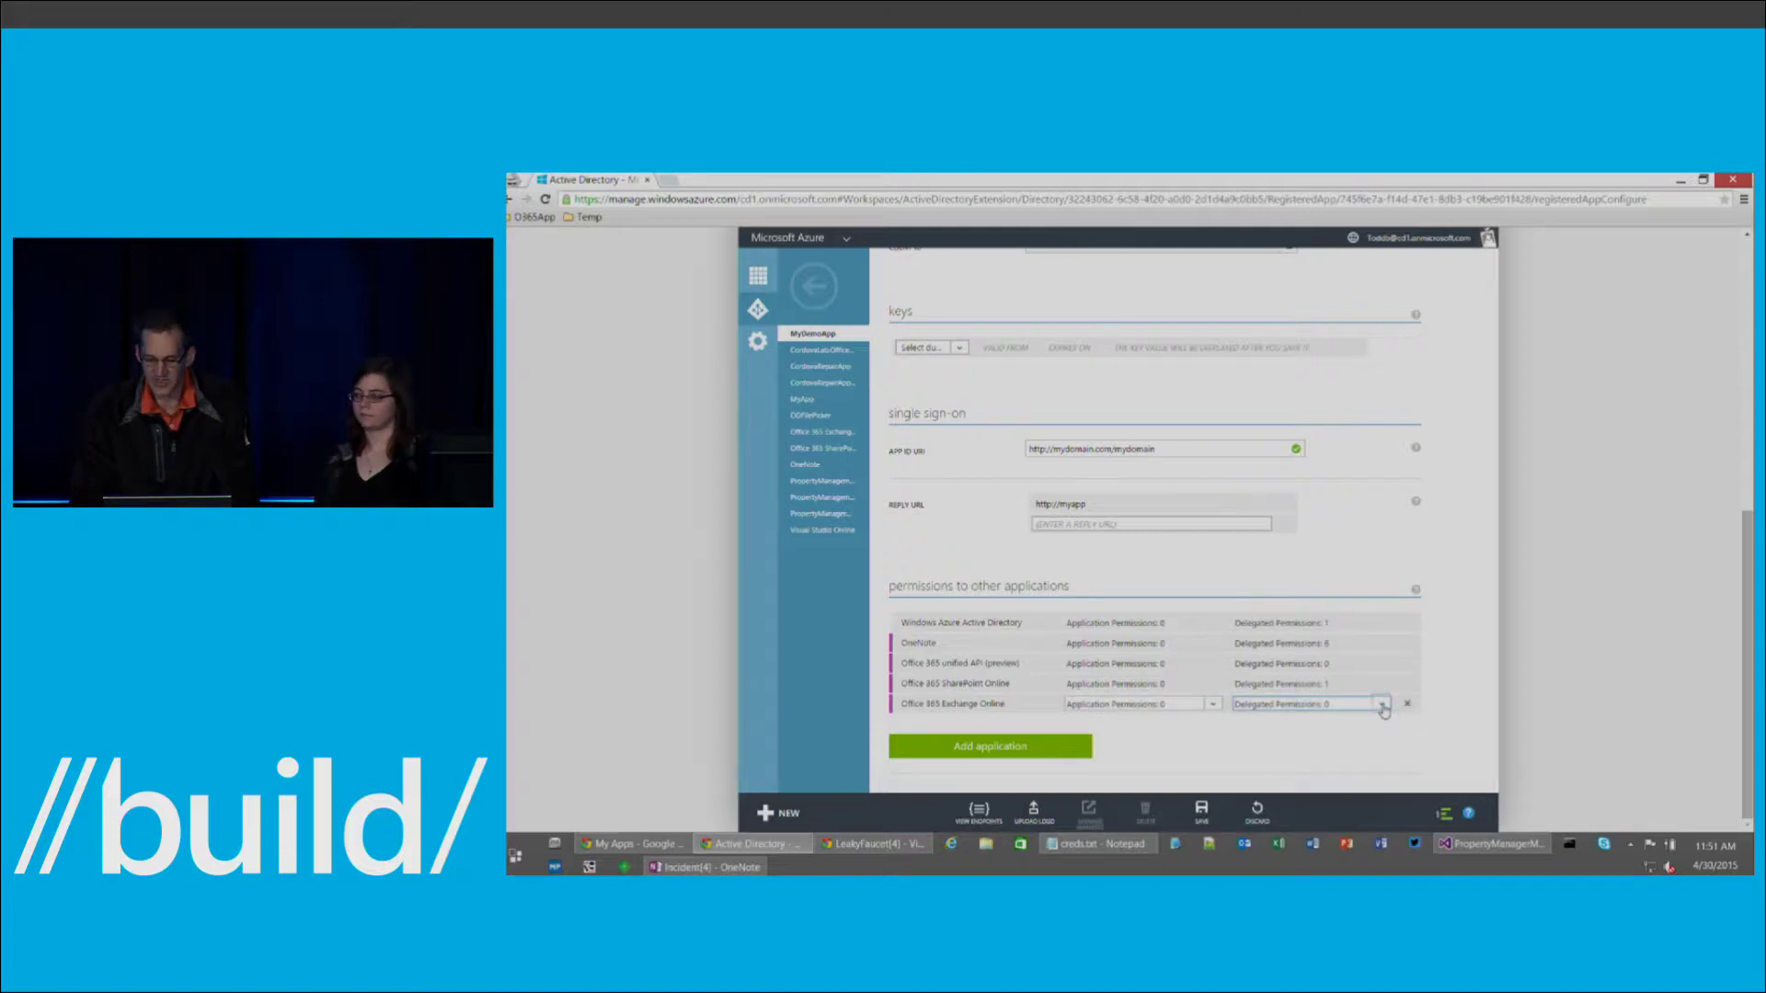
{"action": "left_click", "coordinate": [1382, 705]}
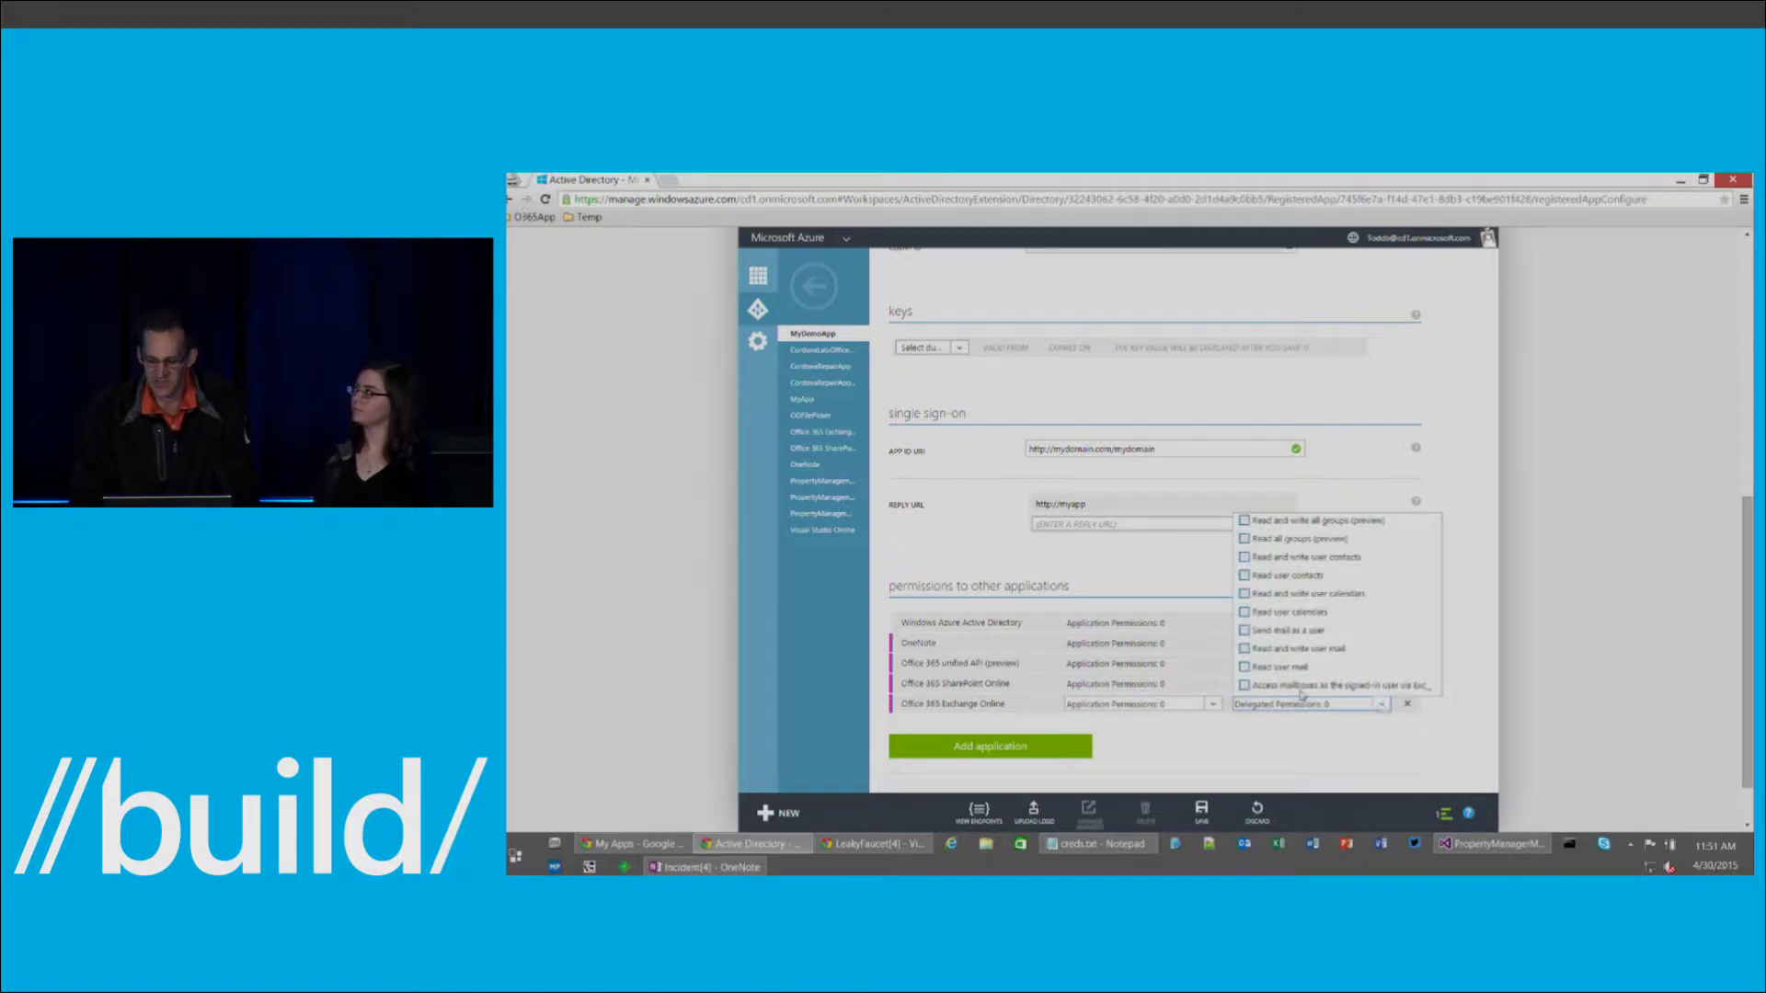
{"action": "left_click", "coordinate": [1245, 669]}
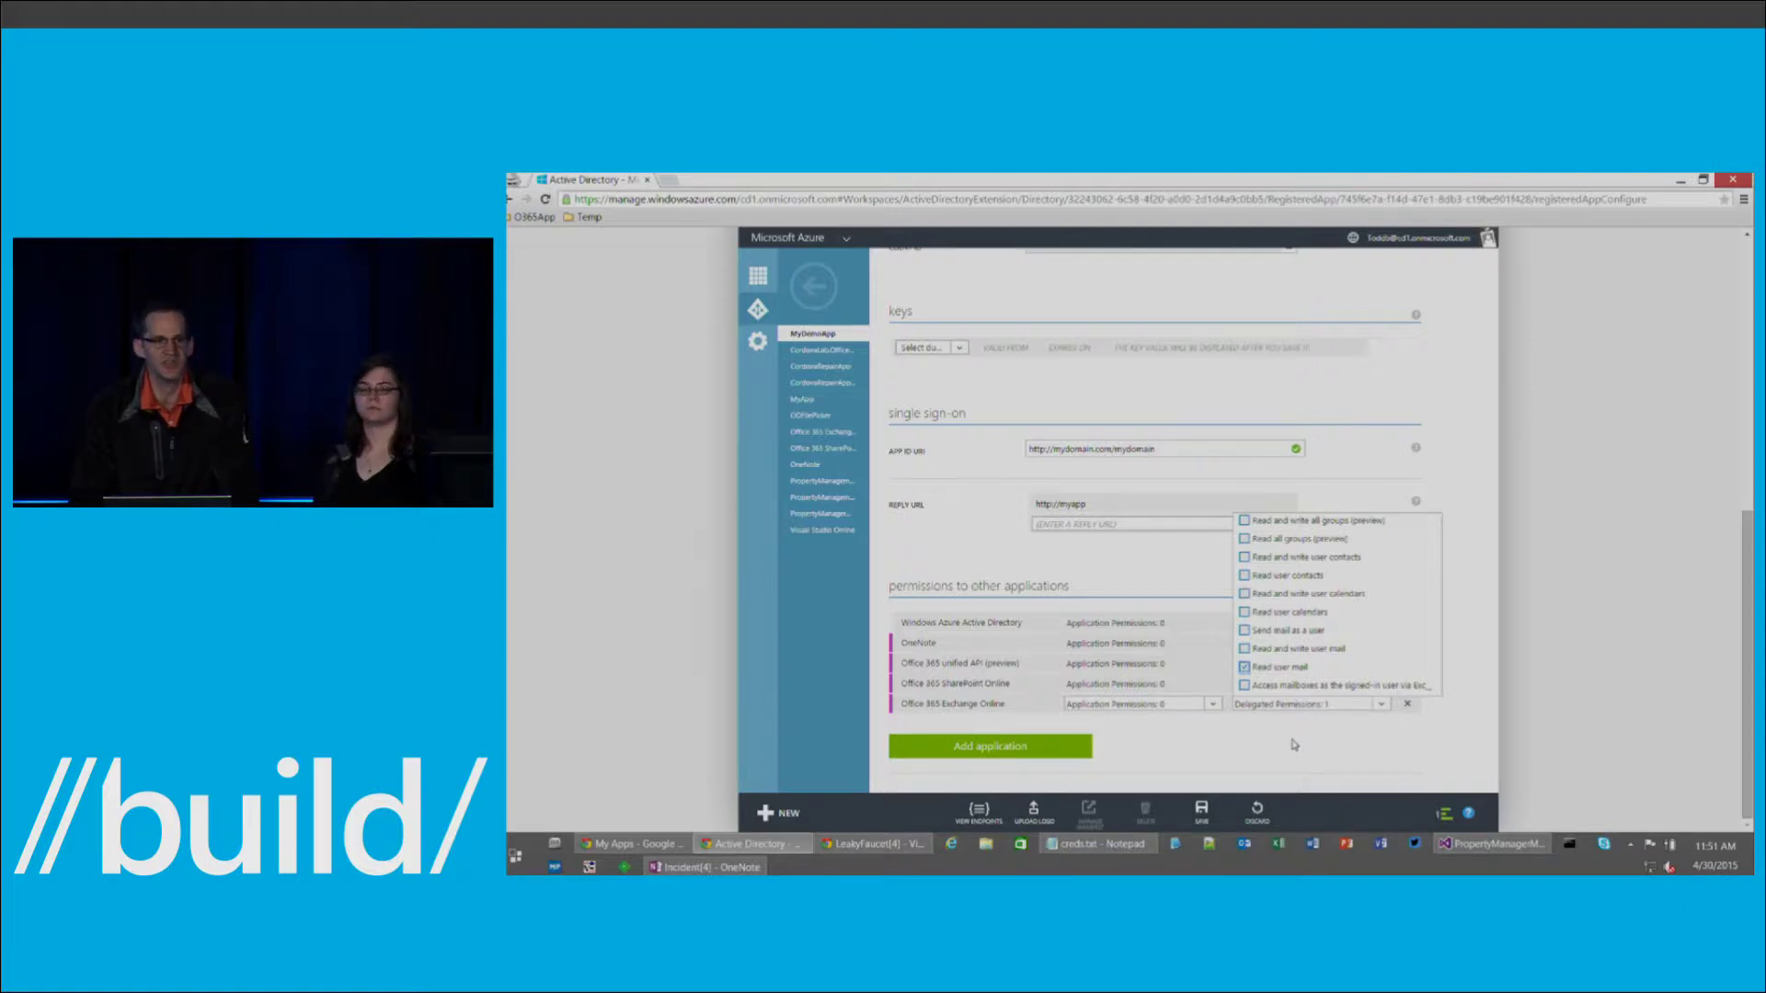
{"action": "left_click", "coordinate": [1294, 743]}
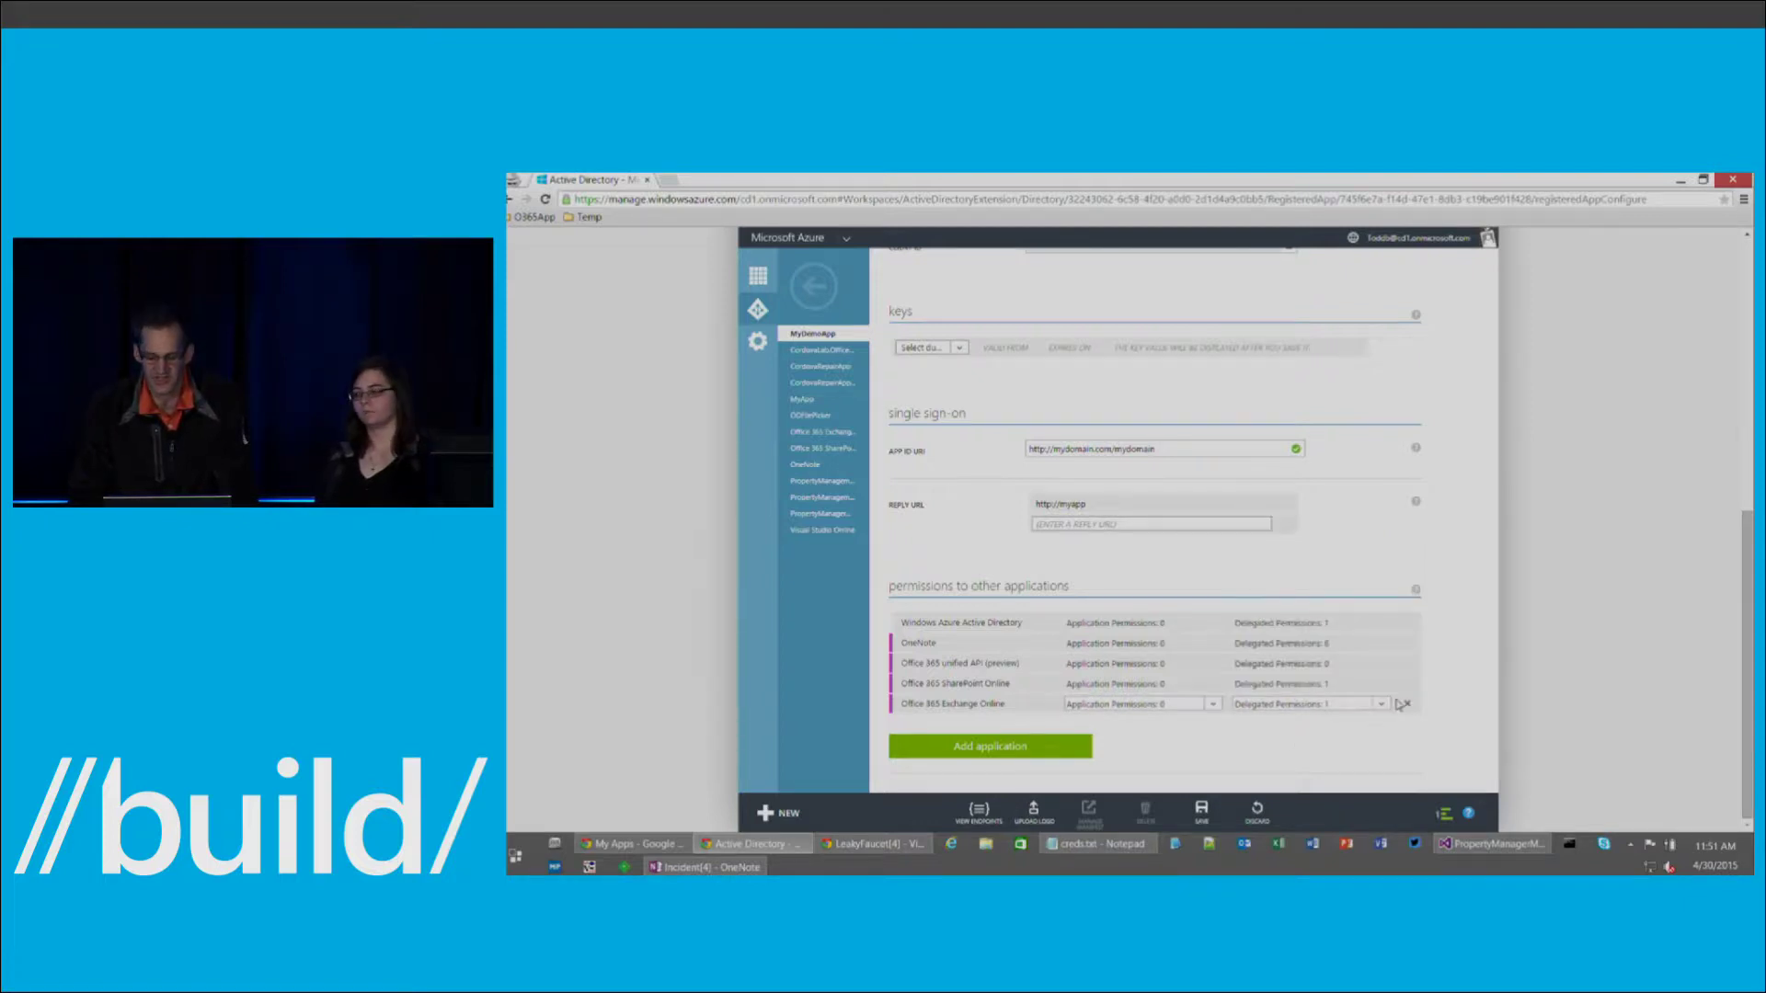
{"action": "left_click", "coordinate": [1382, 666]}
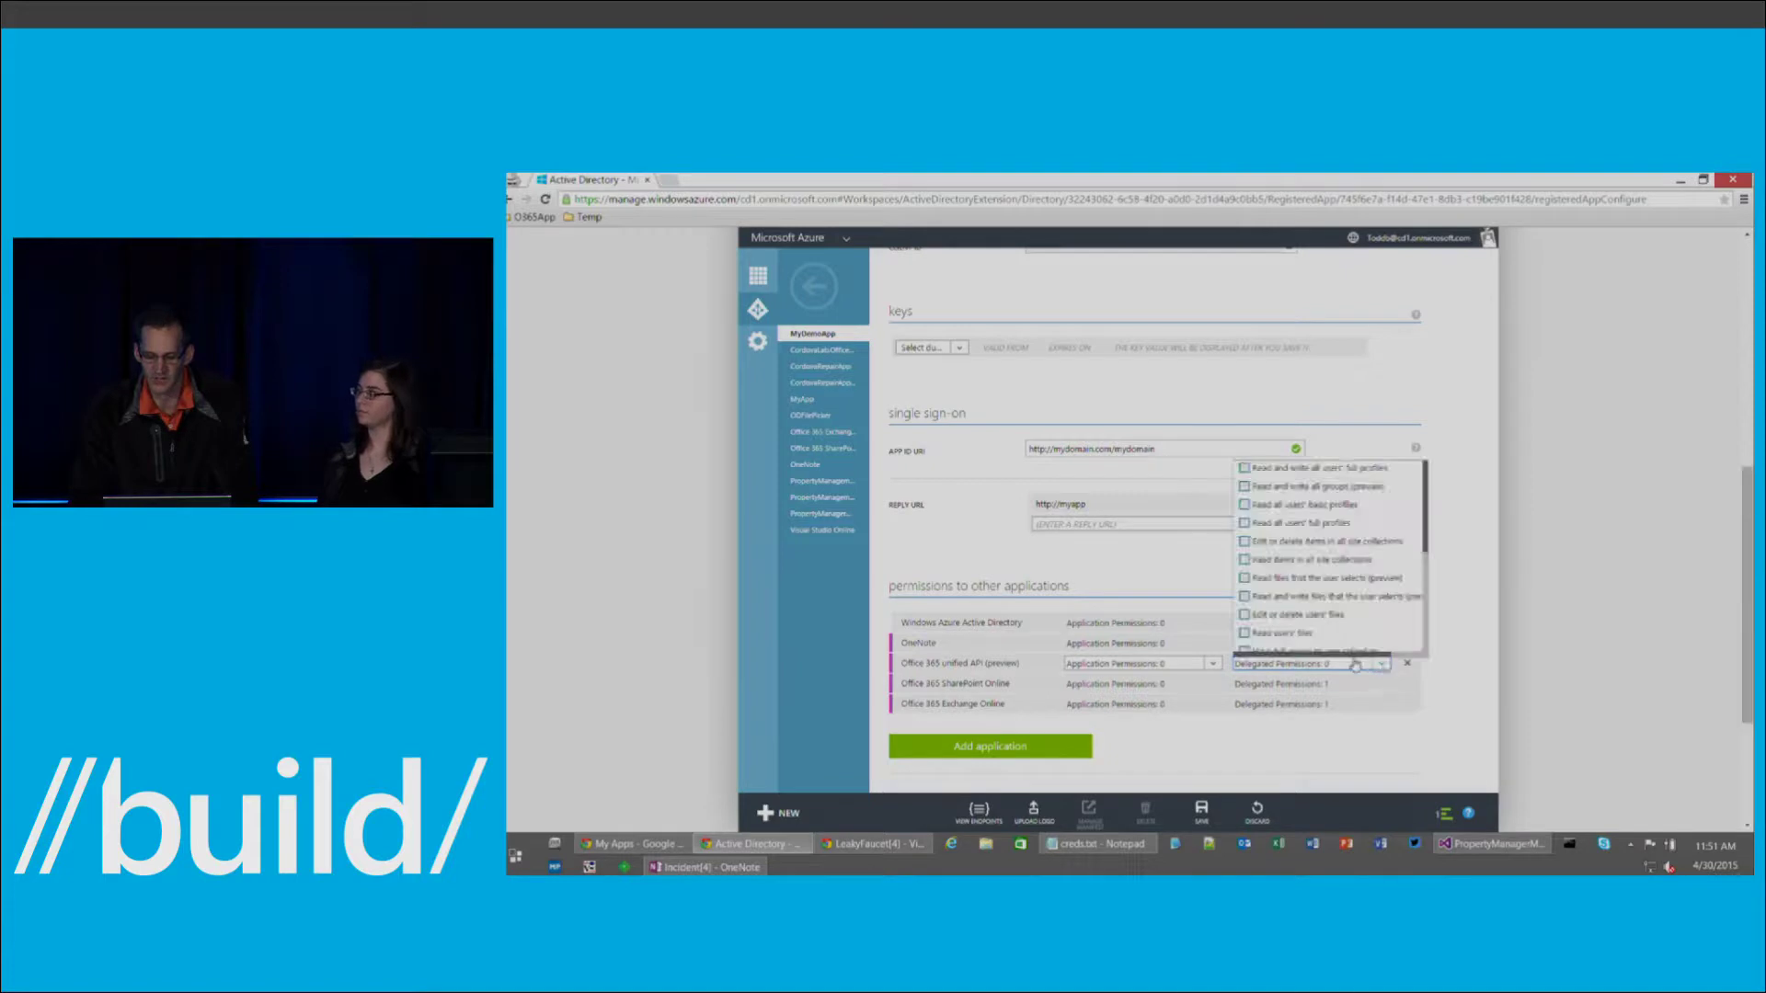
{"action": "scroll", "coordinate": [1306, 598], "scroll_direction": "down", "scroll_amount": 2}
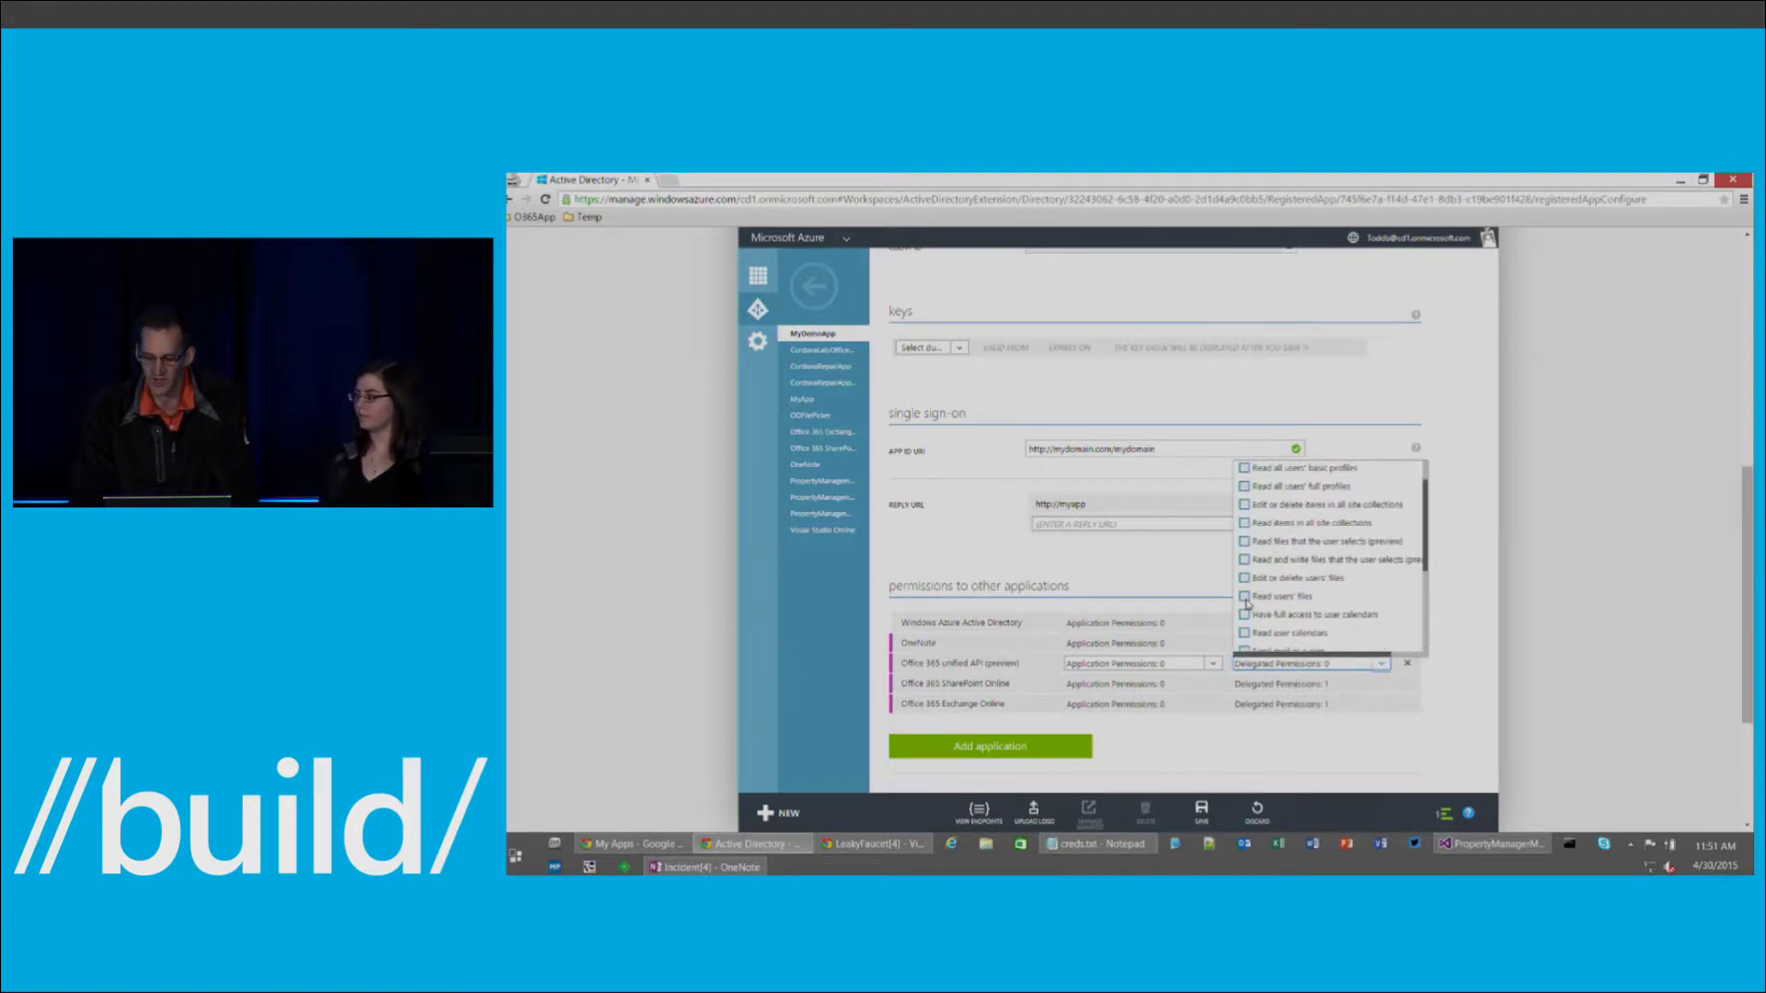
{"action": "left_click", "coordinate": [1244, 577]}
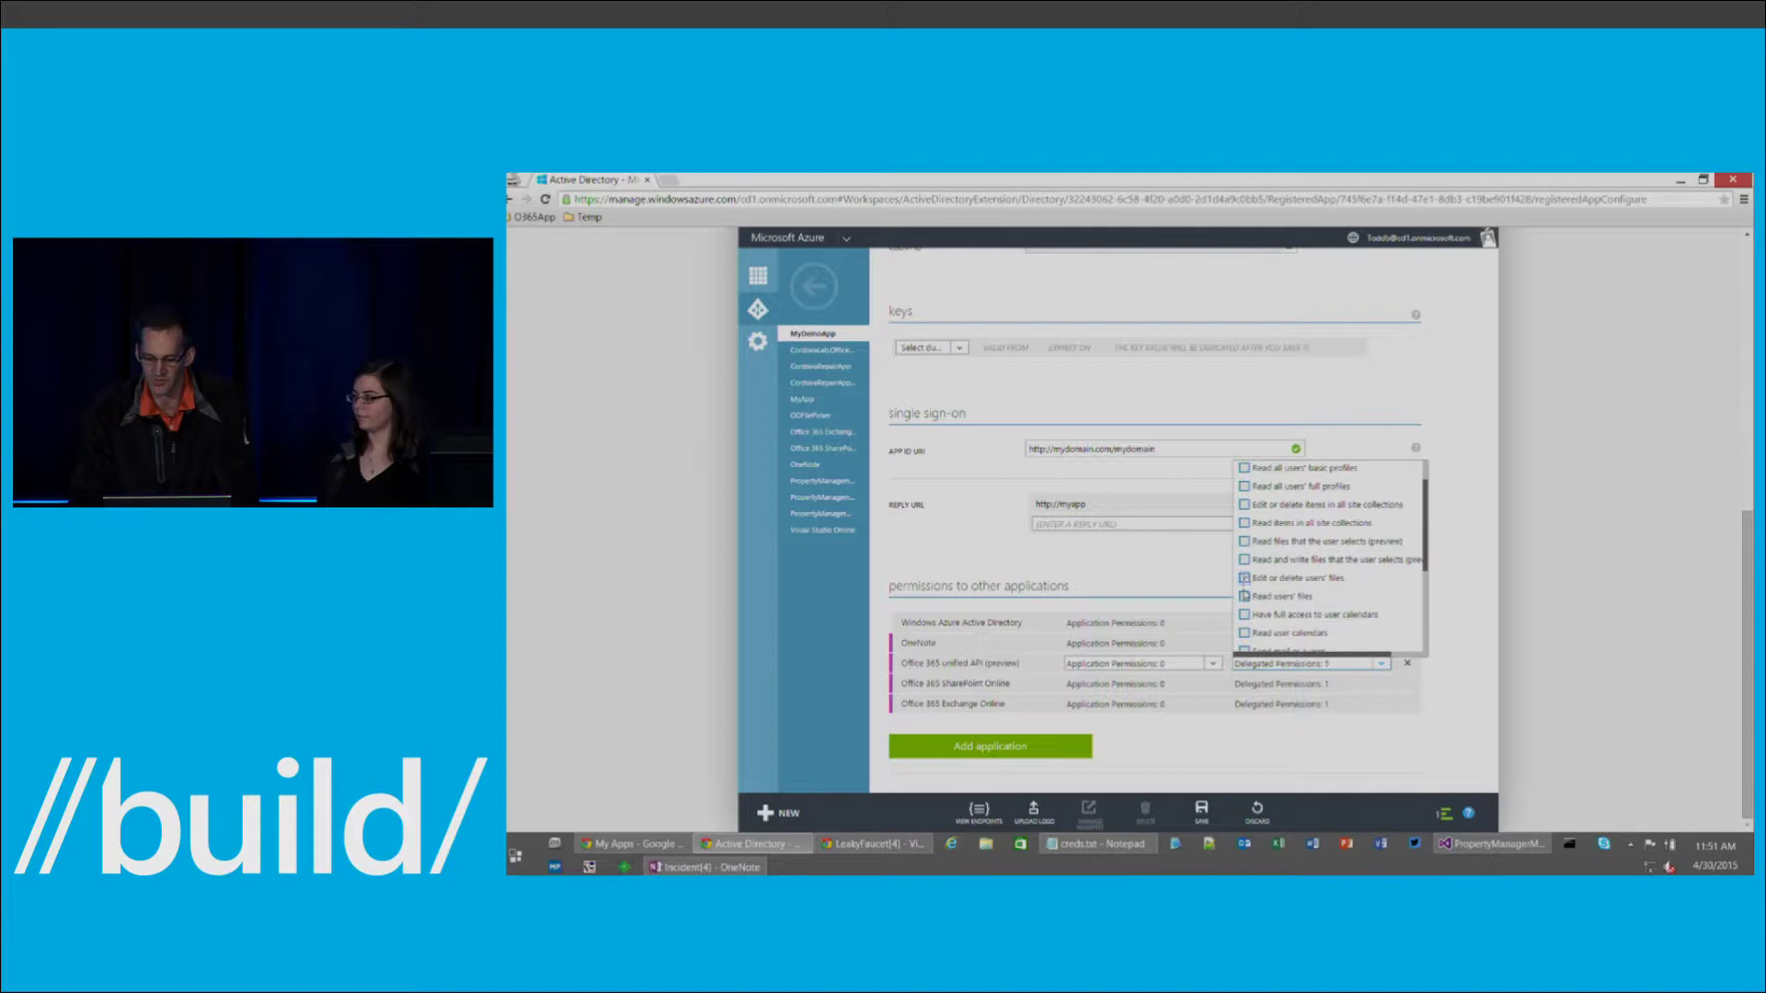
{"action": "left_click", "coordinate": [1182, 749]}
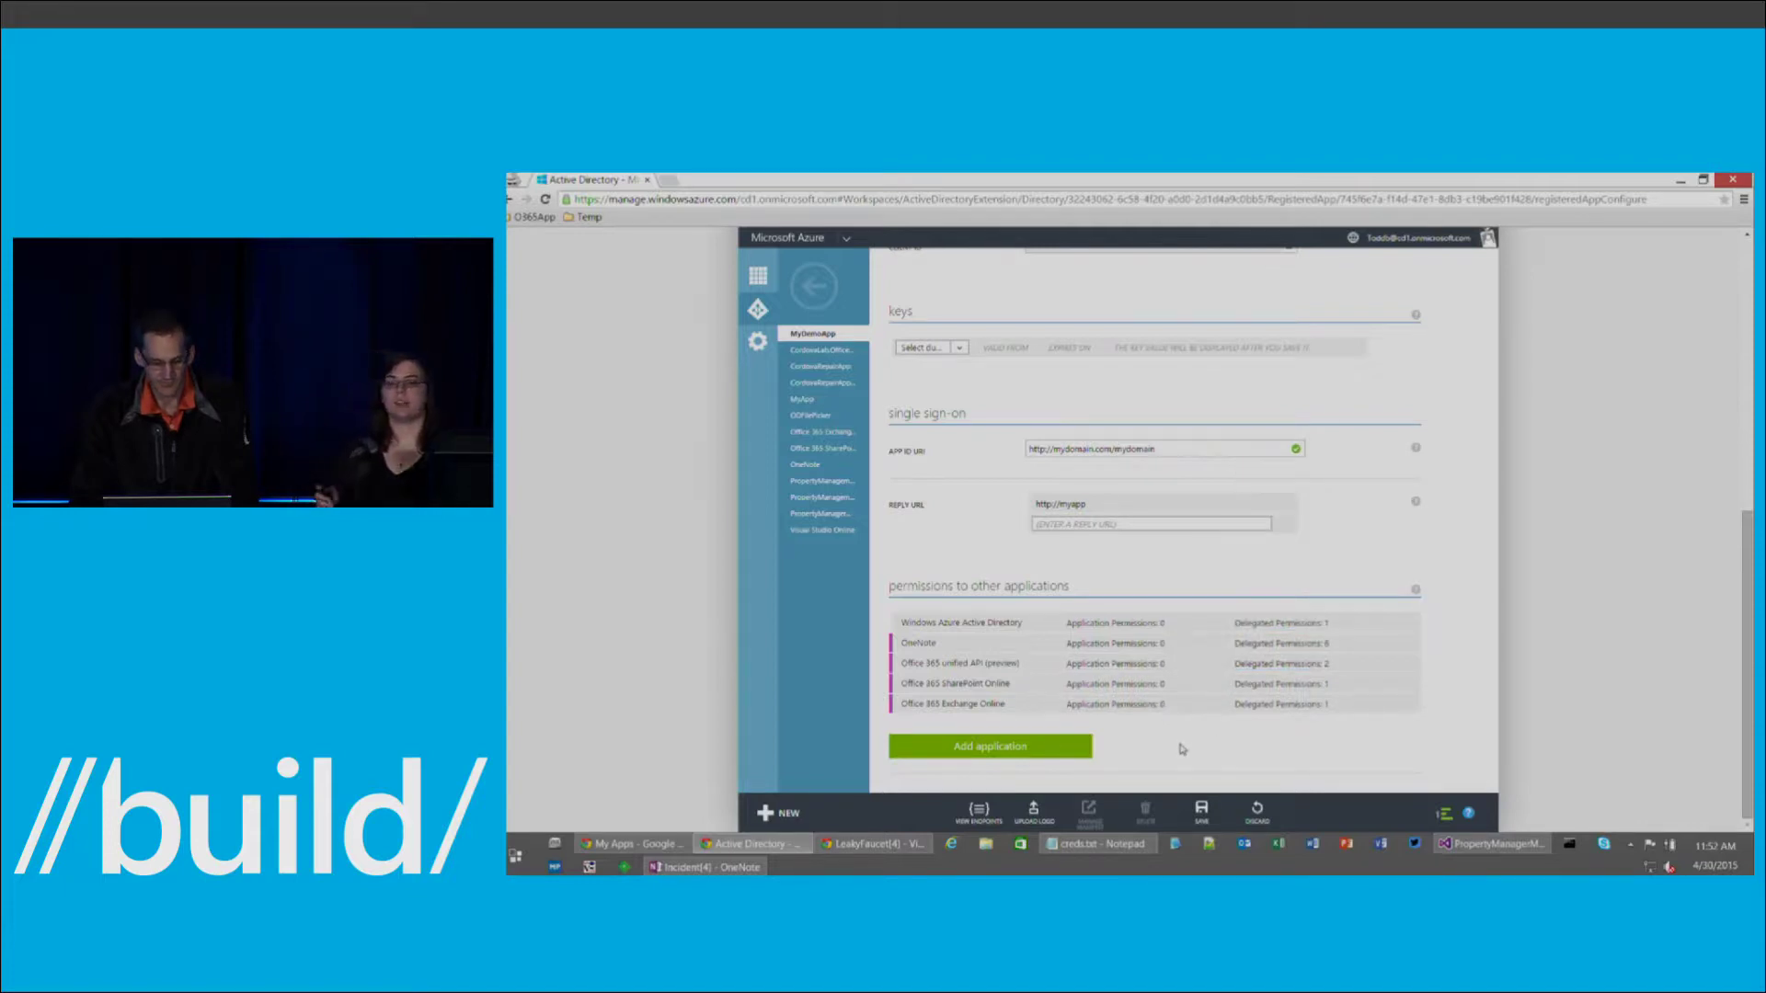
Save MyDemoApp's permission configuration and dismiss the completed-operation notifications
{"action": "left_click", "coordinate": [1204, 811]}
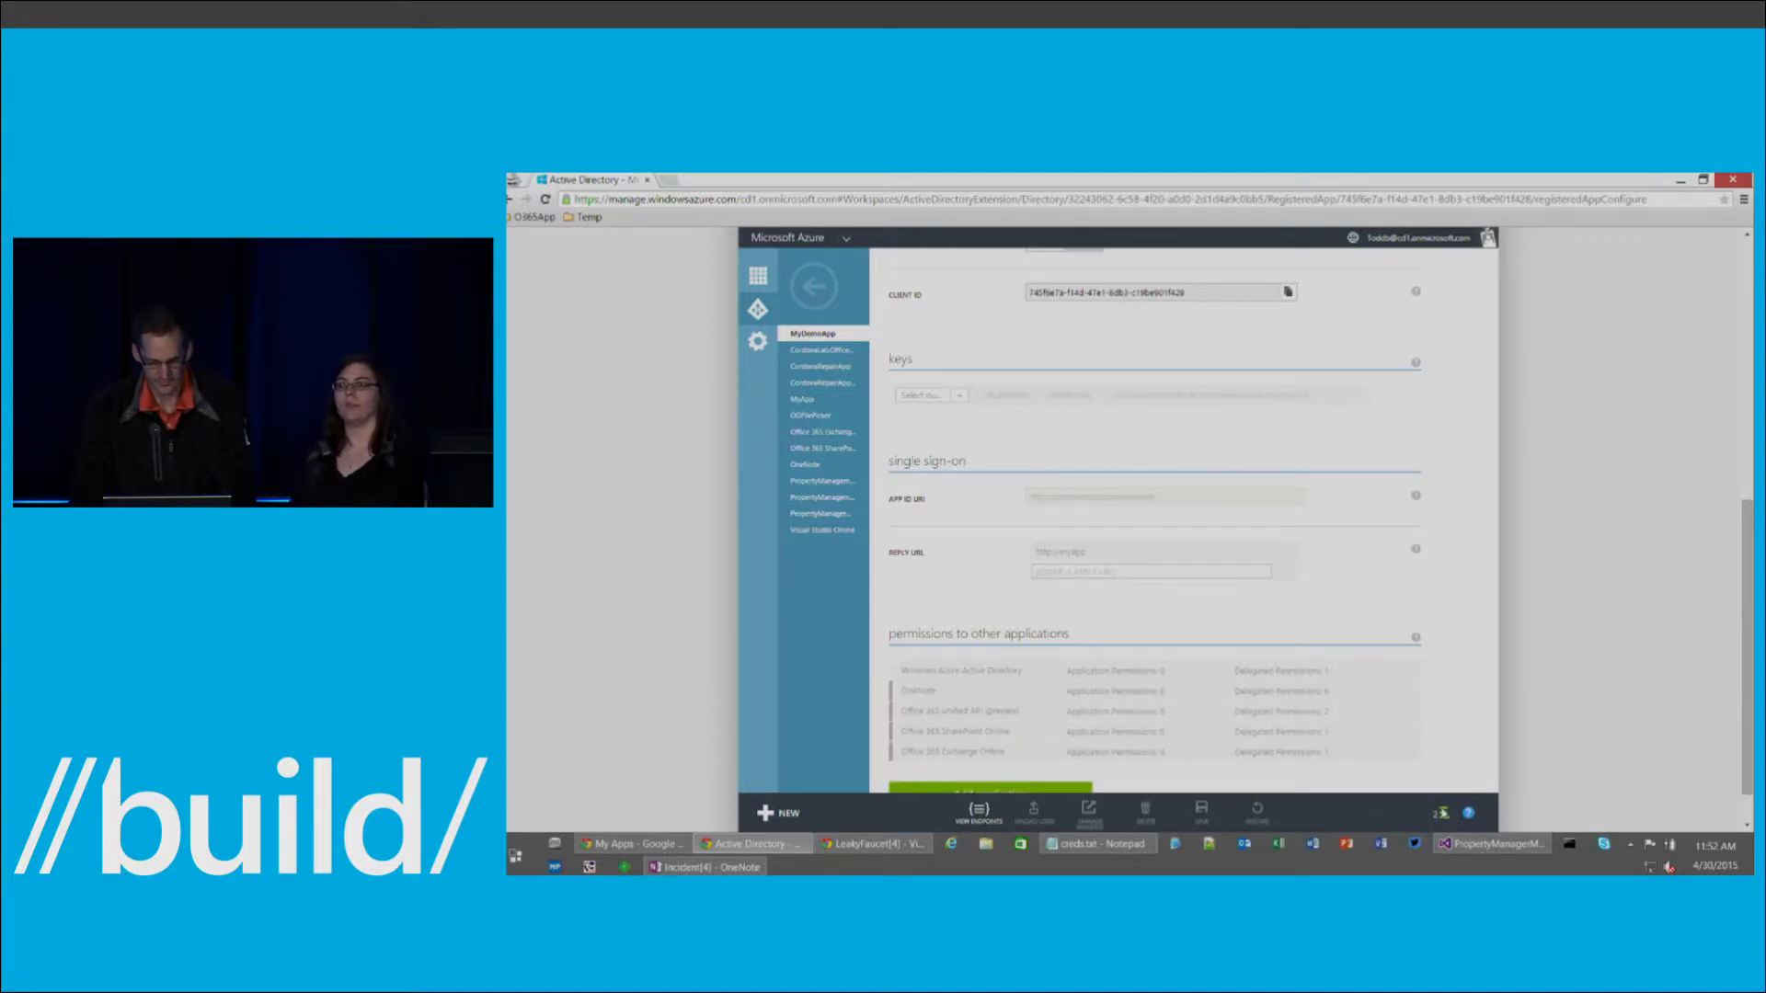
{"action": "left_click", "coordinate": [1443, 816]}
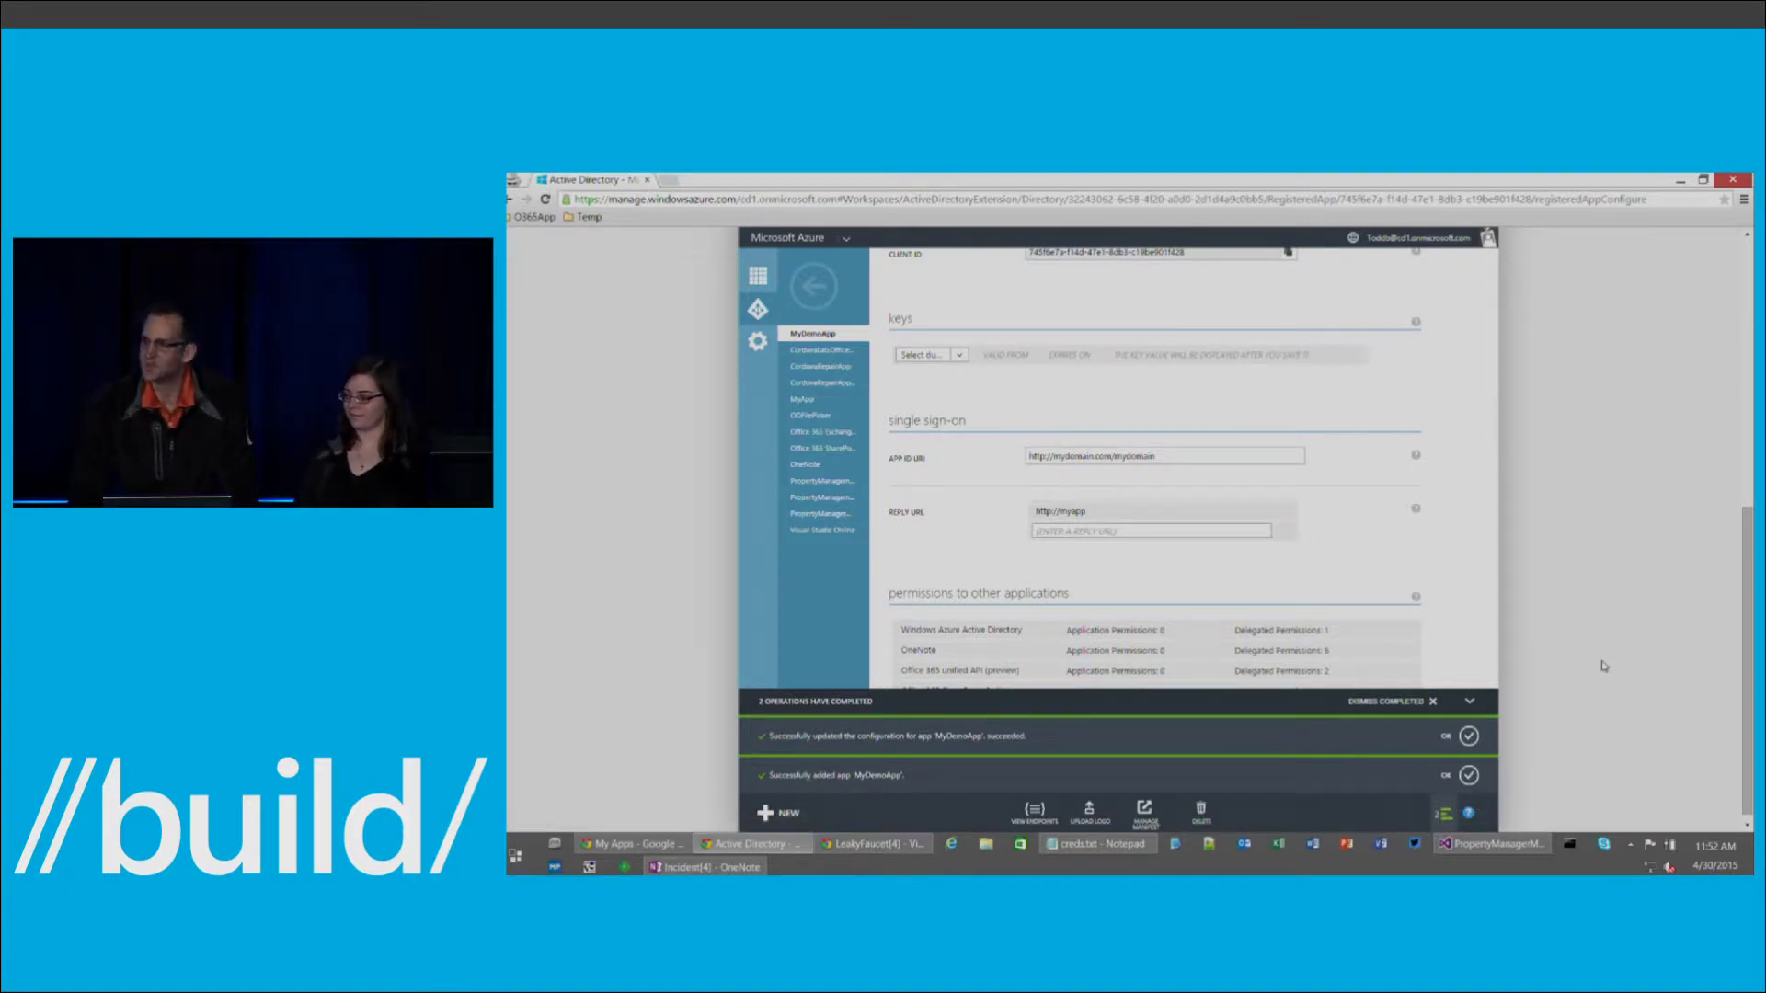
{"action": "left_click", "coordinate": [1419, 704]}
{"action": "scroll", "coordinate": [1516, 697], "scroll_direction": "up", "scroll_amount": 3}
{"action": "scroll", "coordinate": [1516, 697], "scroll_direction": "up", "scroll_amount": 2}
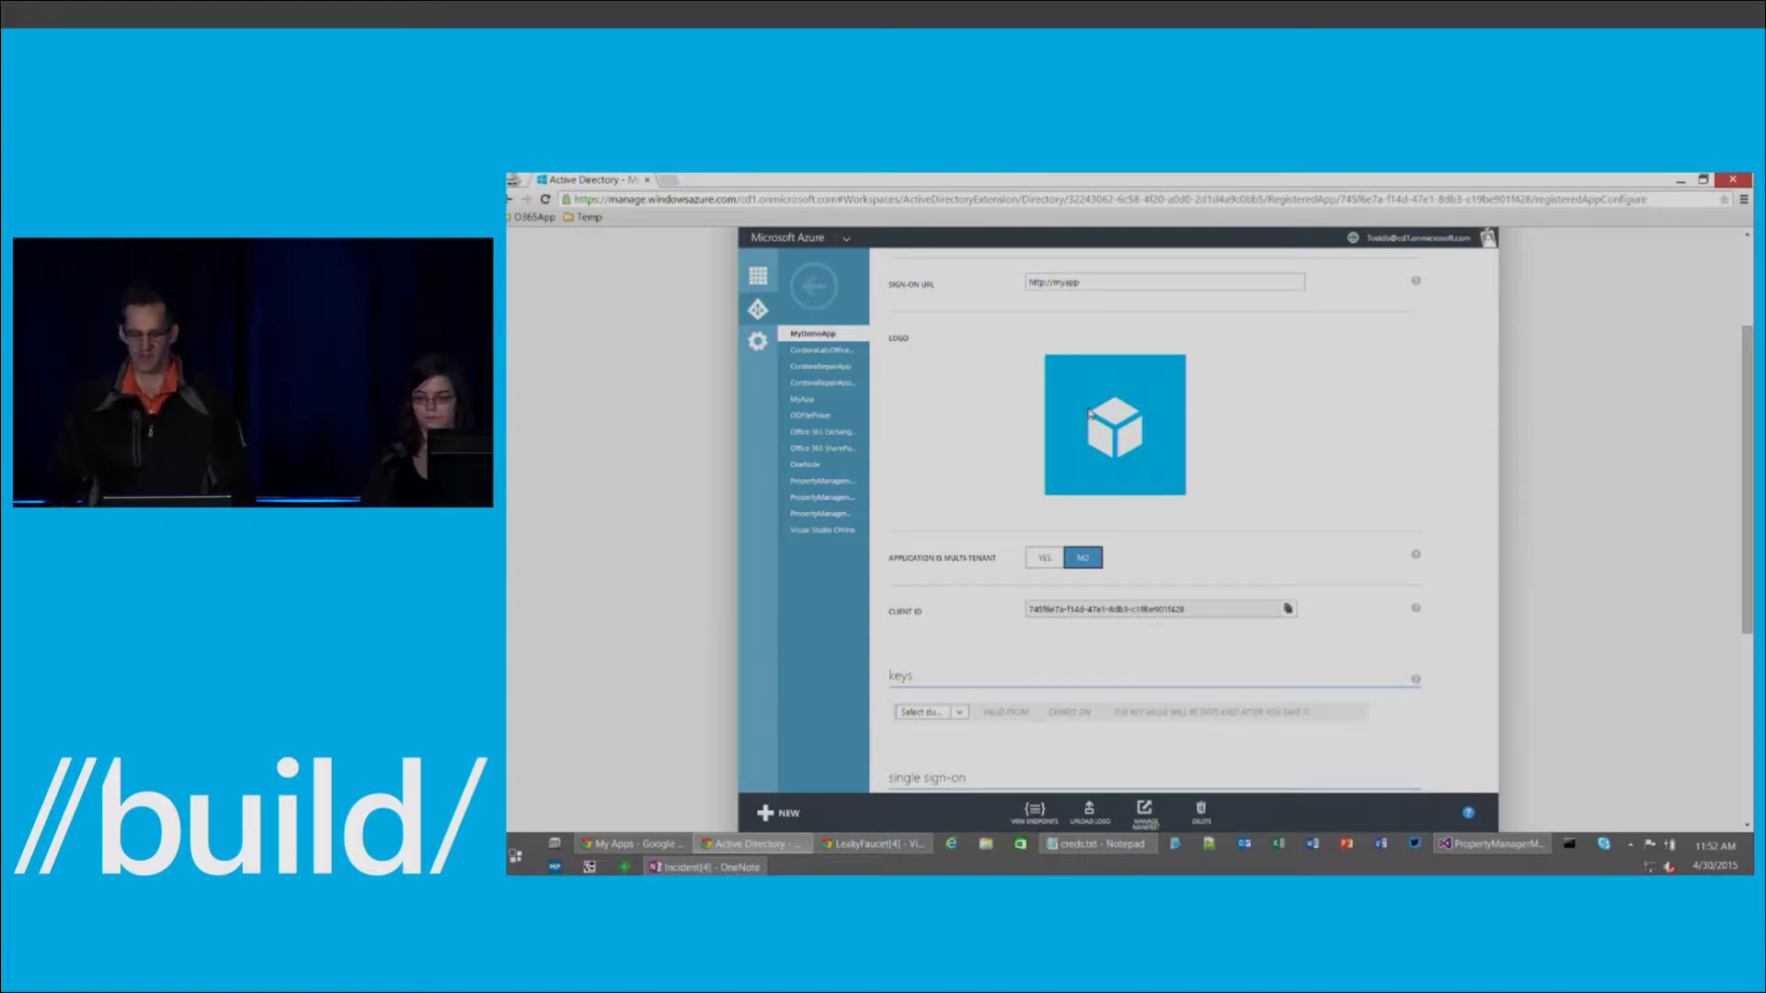
{"action": "scroll", "coordinate": [1285, 607], "scroll_direction": "down", "scroll_amount": 2}
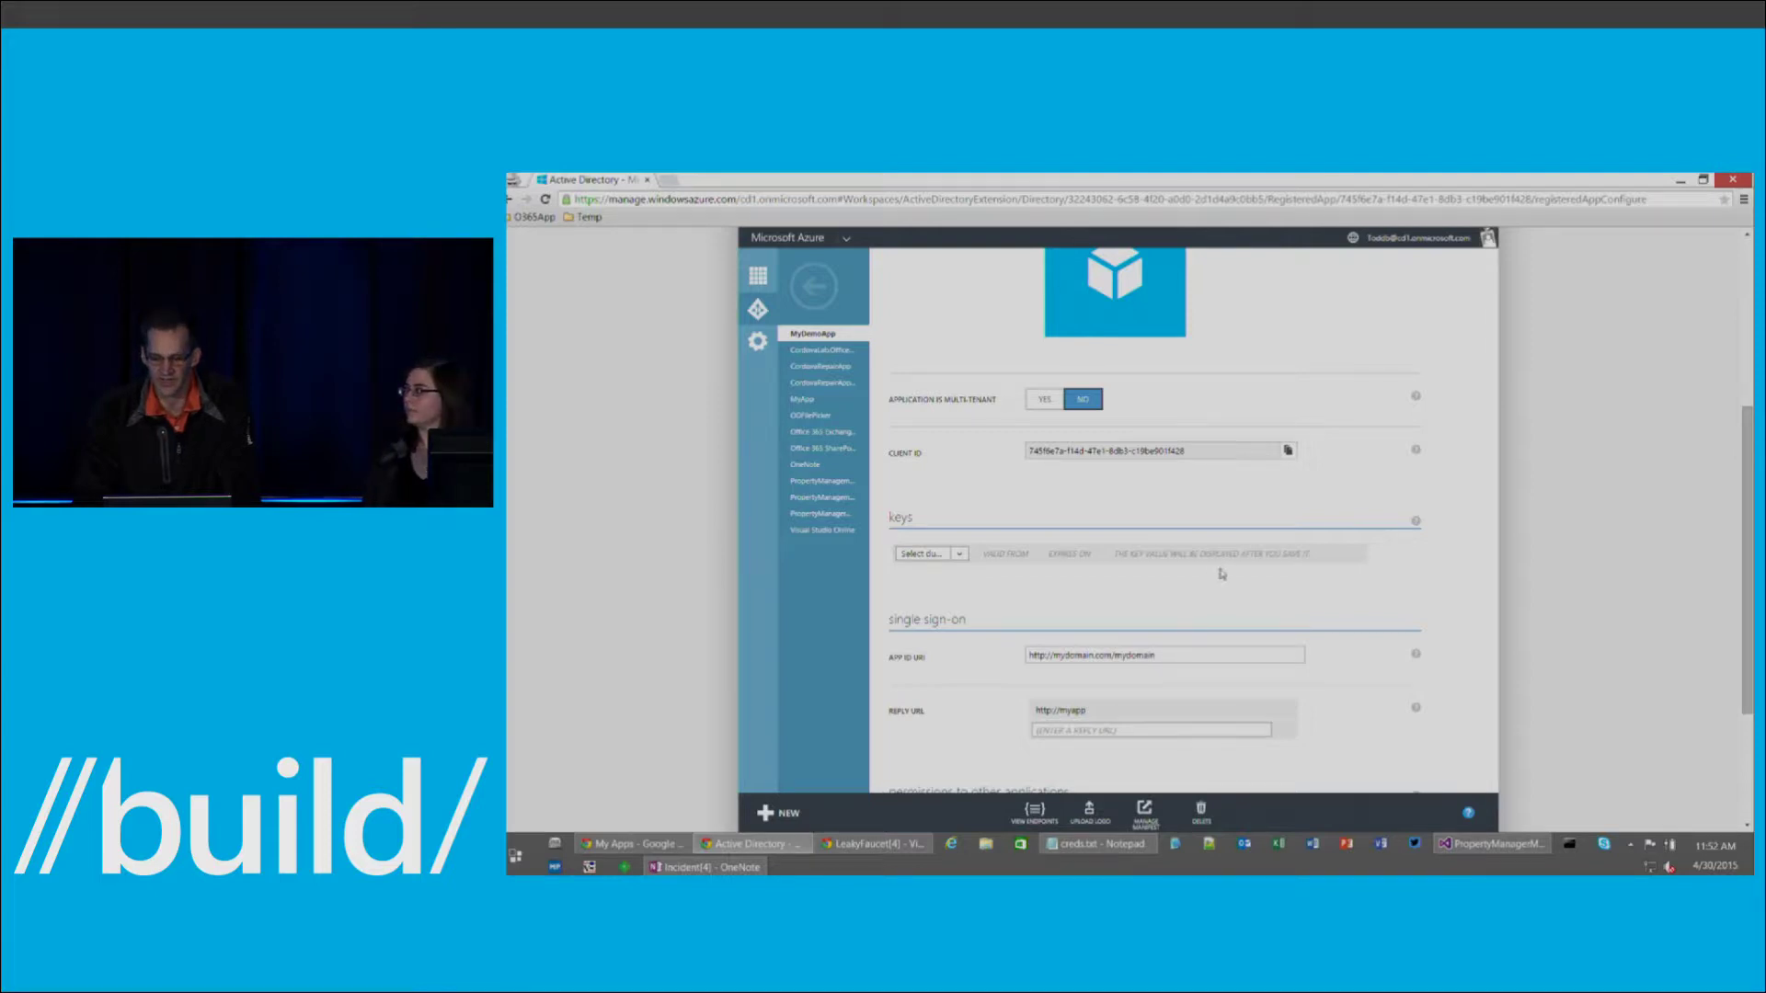
Add a key with 1 year duration to MyDemoApp, valid 4/30/2015 to 4/30/2016
{"action": "left_click", "coordinate": [959, 555]}
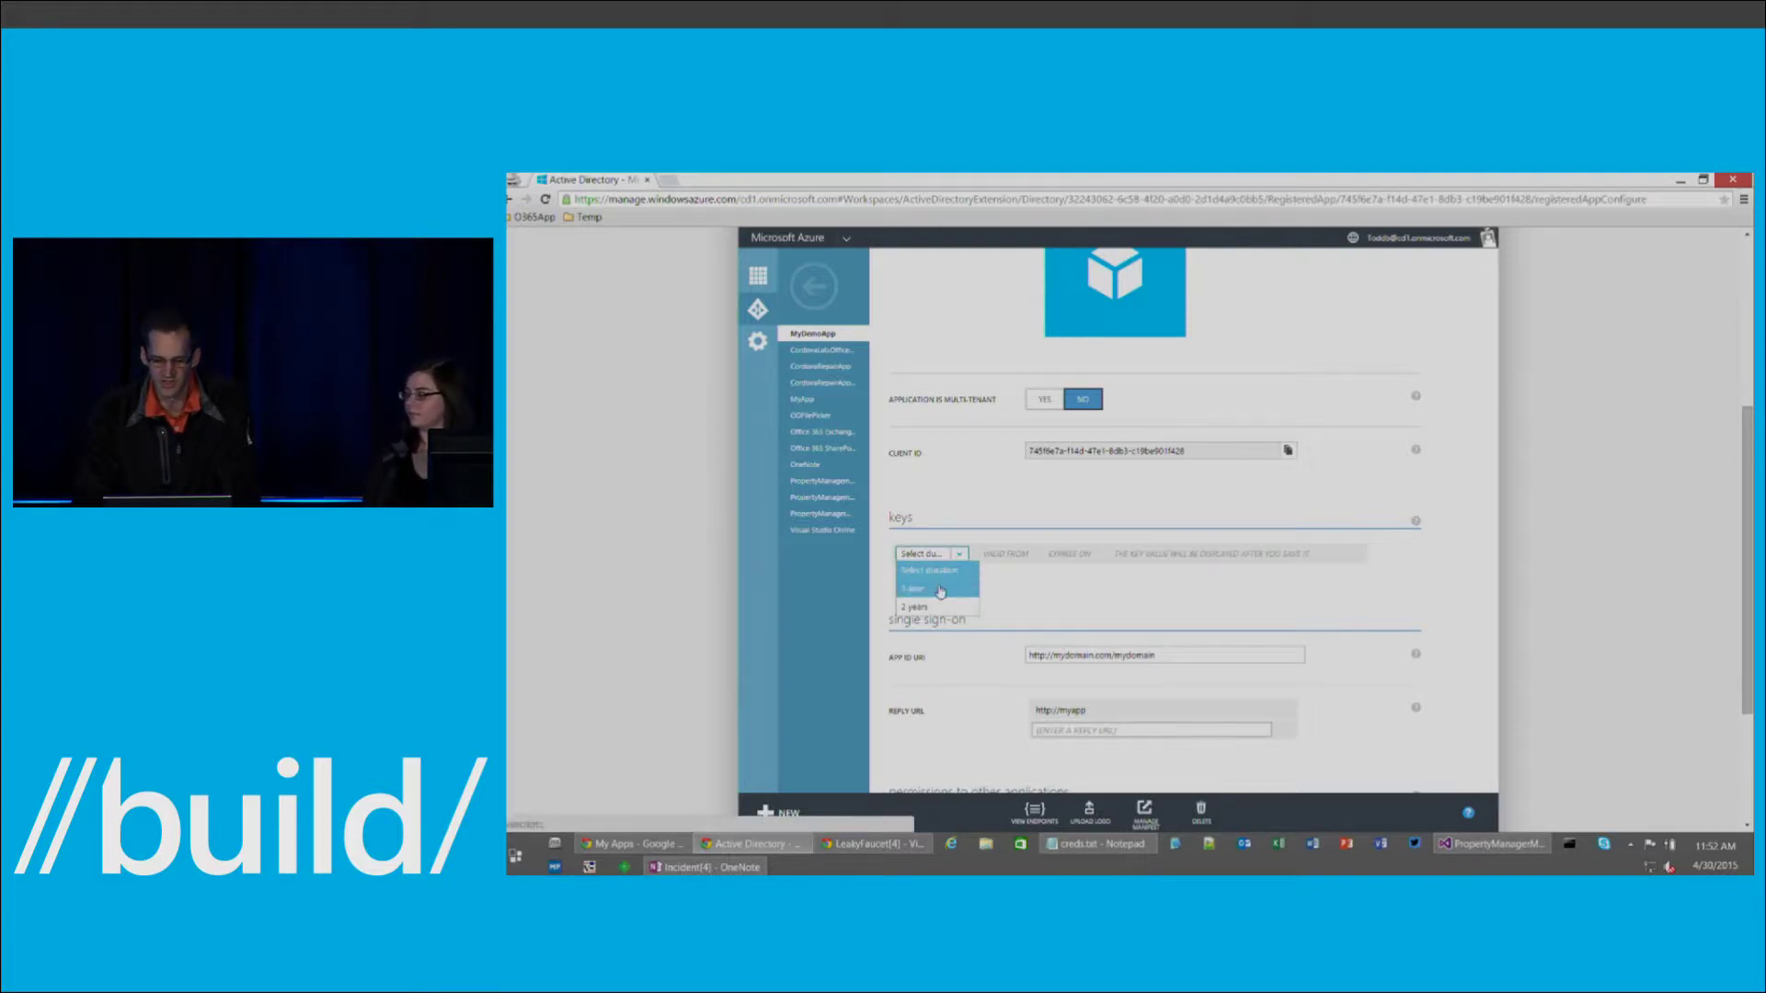
{"action": "left_click", "coordinate": [940, 590]}
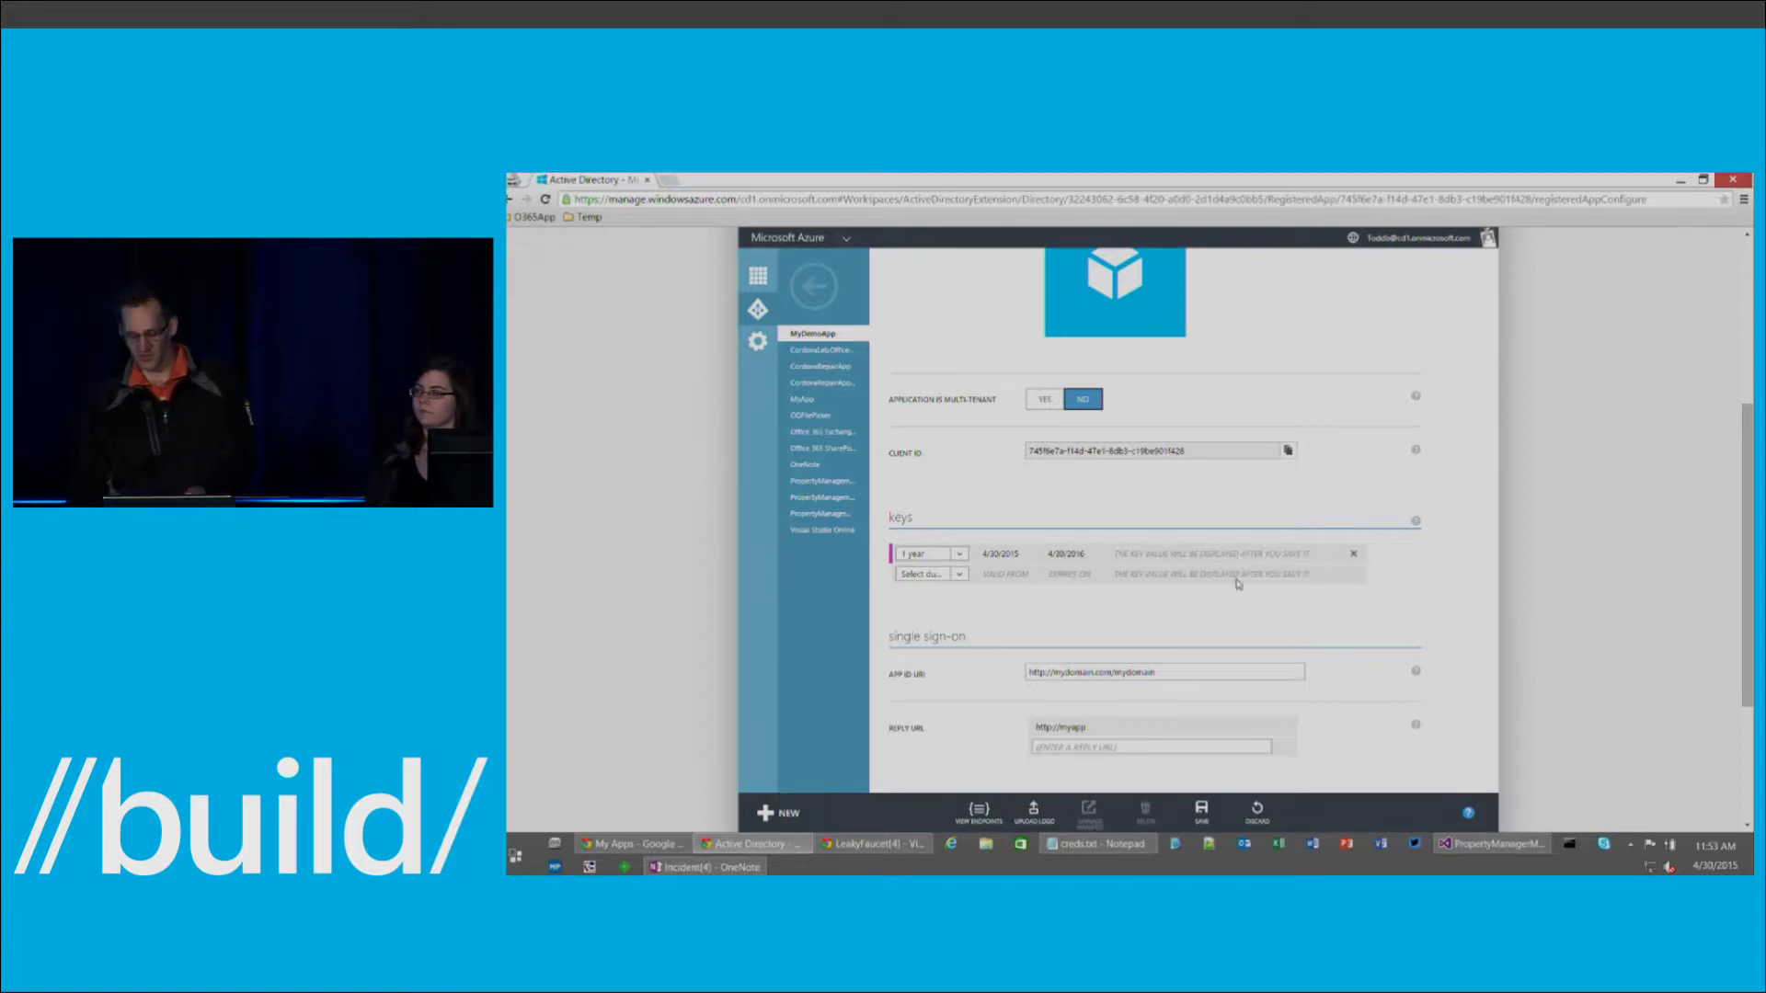
{"action": "scroll", "coordinate": [1238, 563], "scroll_direction": "down", "scroll_amount": 3}
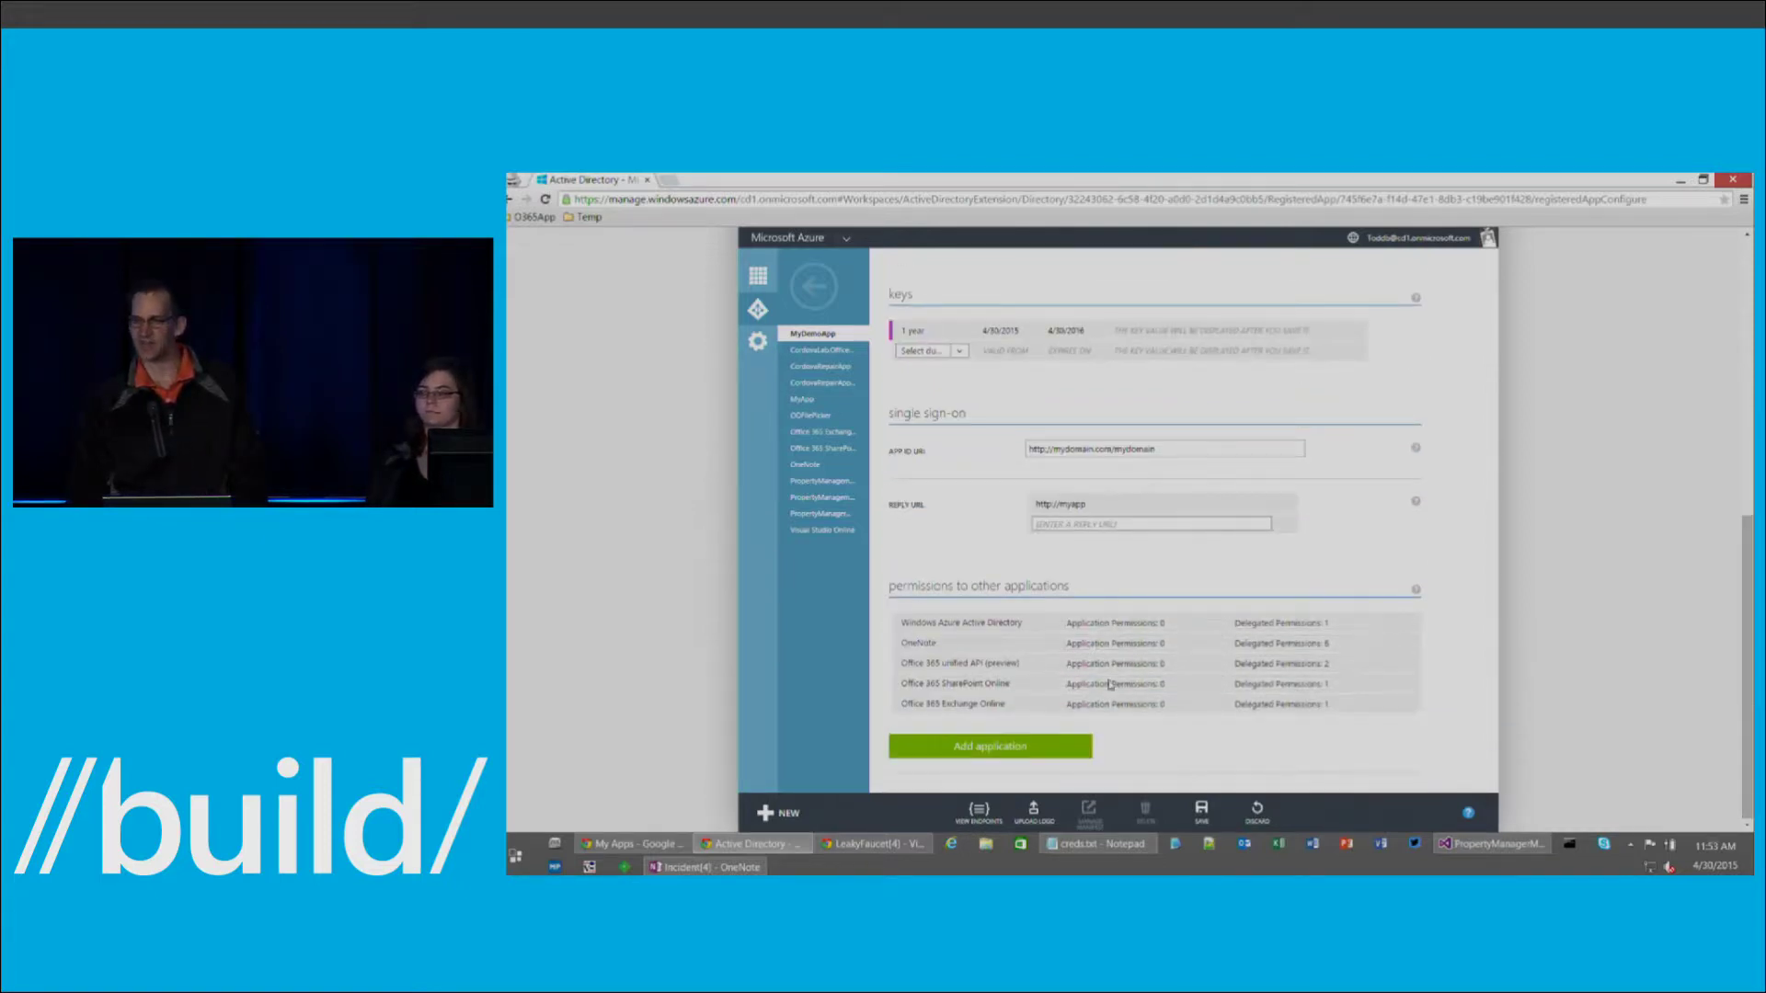
{"action": "scroll", "coordinate": [1469, 581], "scroll_direction": "up", "scroll_amount": 5}
{"action": "scroll", "coordinate": [1469, 582], "scroll_direction": "up", "scroll_amount": 2}
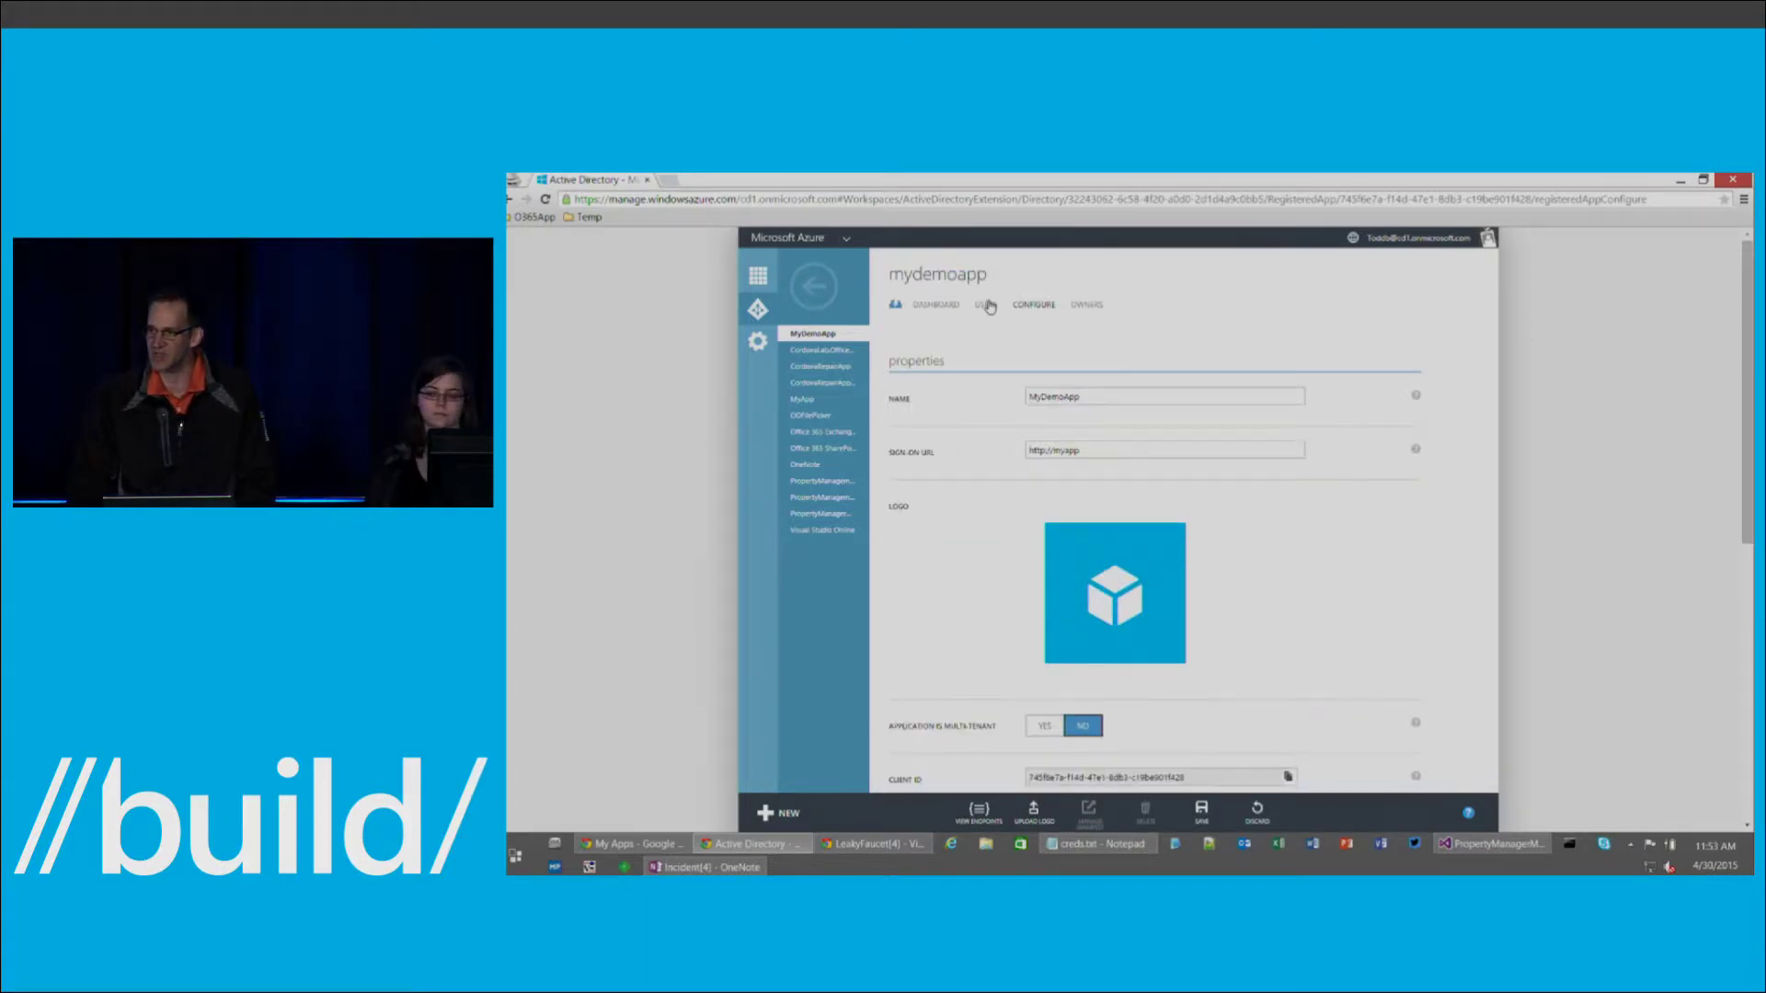
{"action": "left_click", "coordinate": [987, 304]}
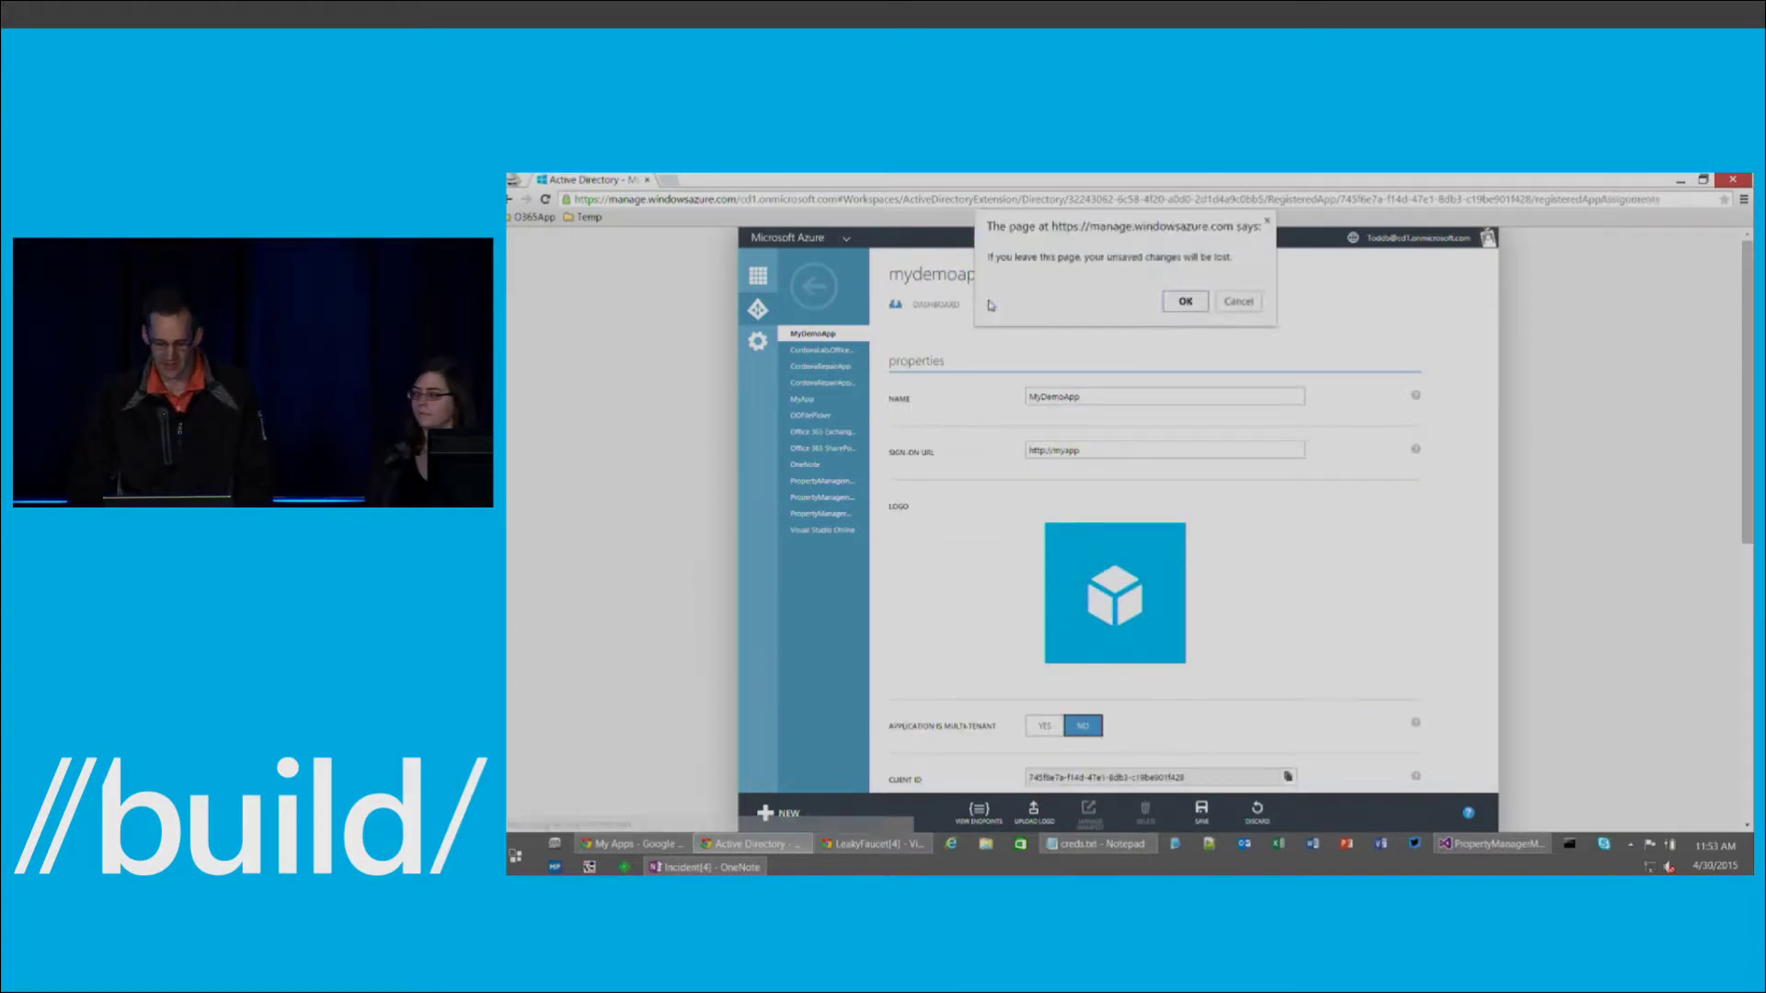
{"action": "left_click", "coordinate": [1244, 300]}
{"action": "scroll", "coordinate": [1281, 605], "scroll_direction": "down", "scroll_amount": 3}
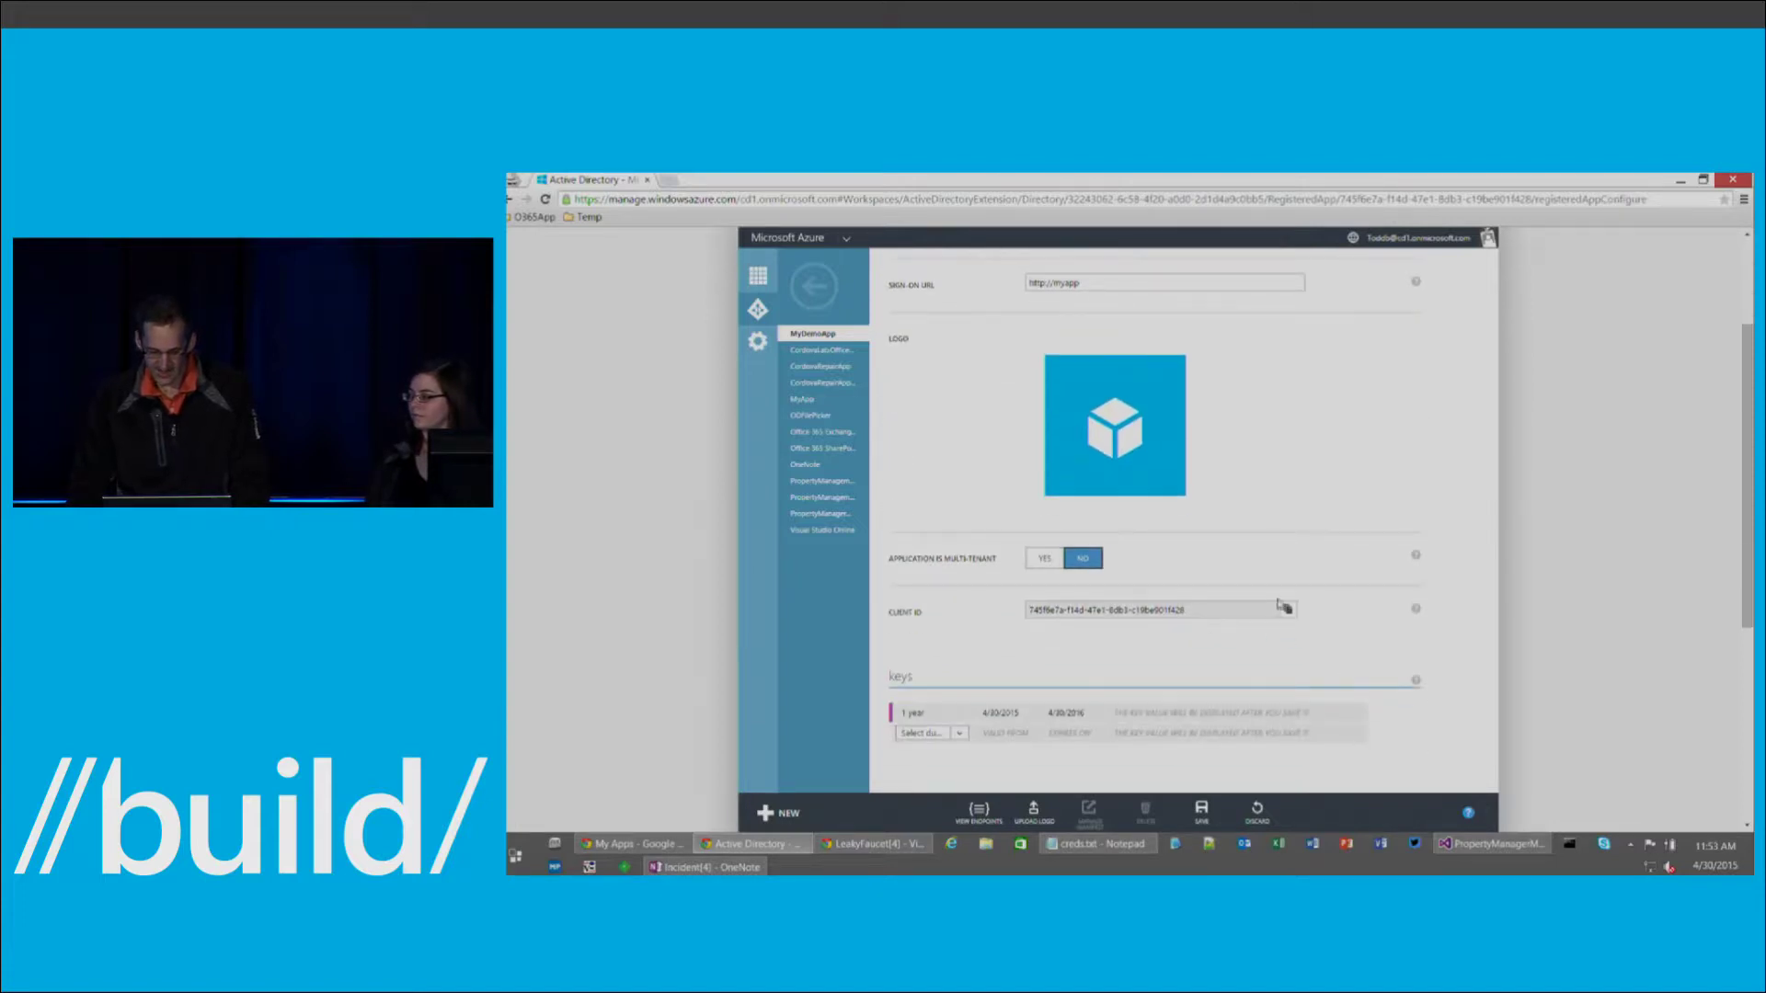
{"action": "scroll", "coordinate": [1210, 598], "scroll_direction": "down", "scroll_amount": 3}
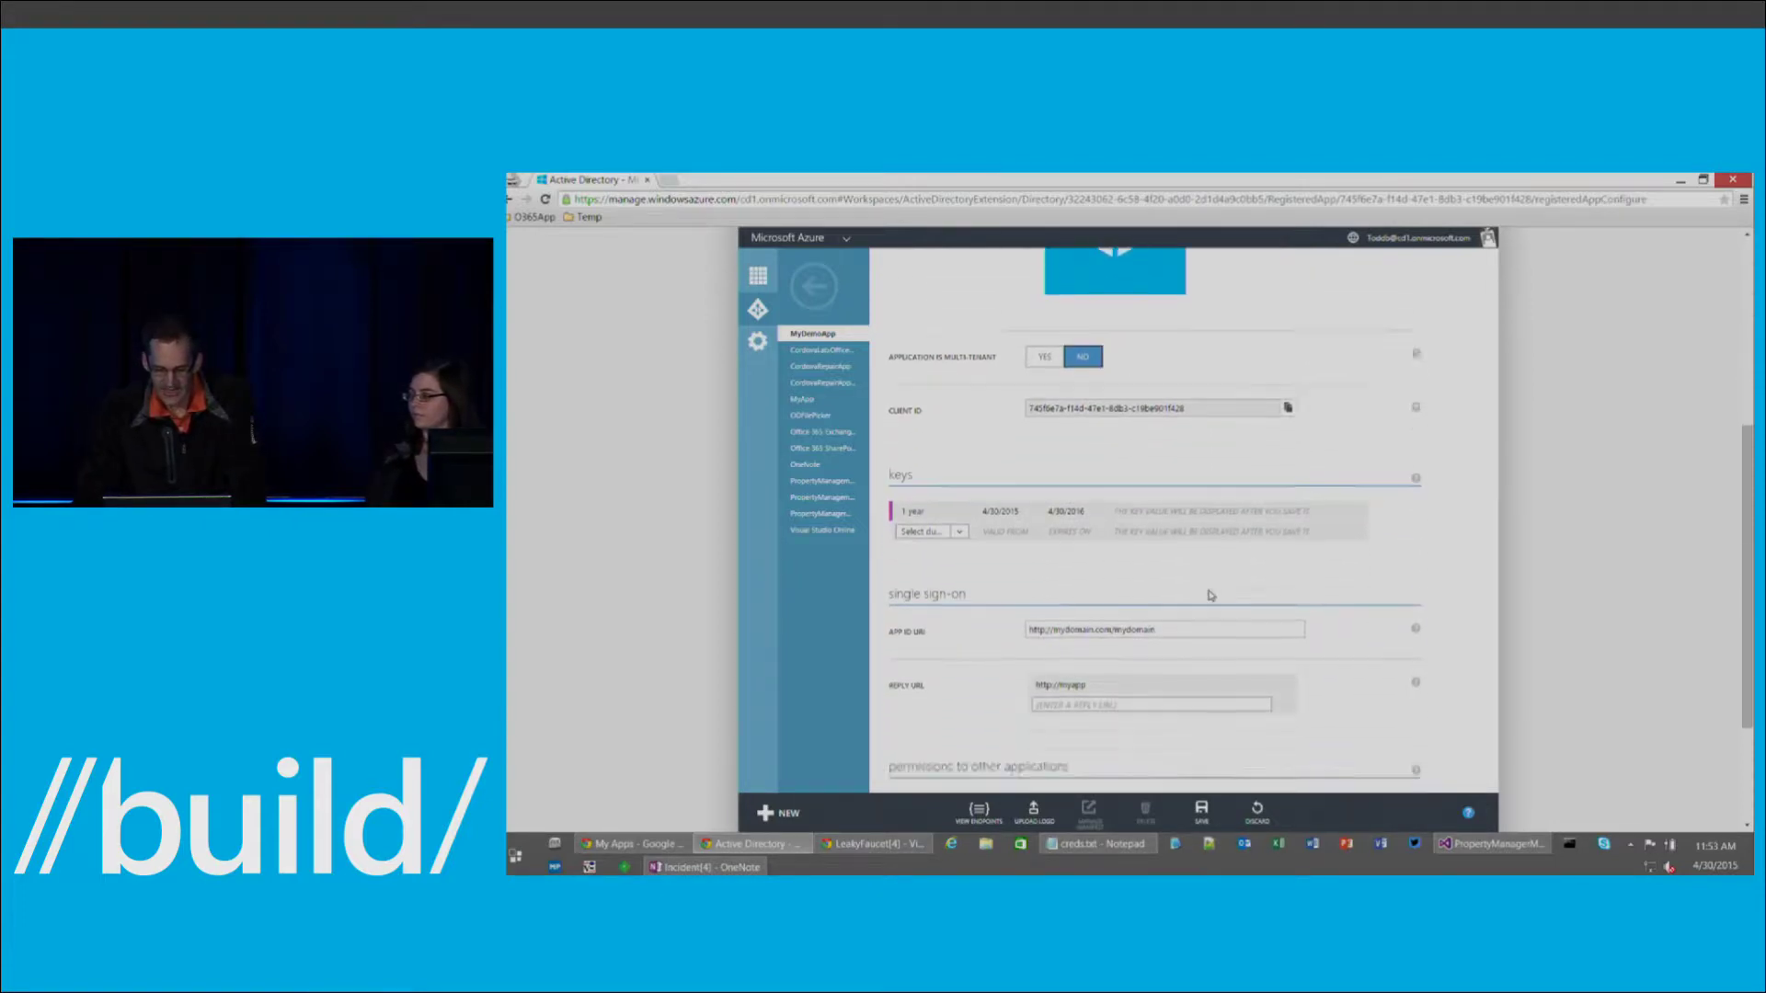
{"action": "scroll", "coordinate": [1210, 596], "scroll_direction": "up", "scroll_amount": 6}
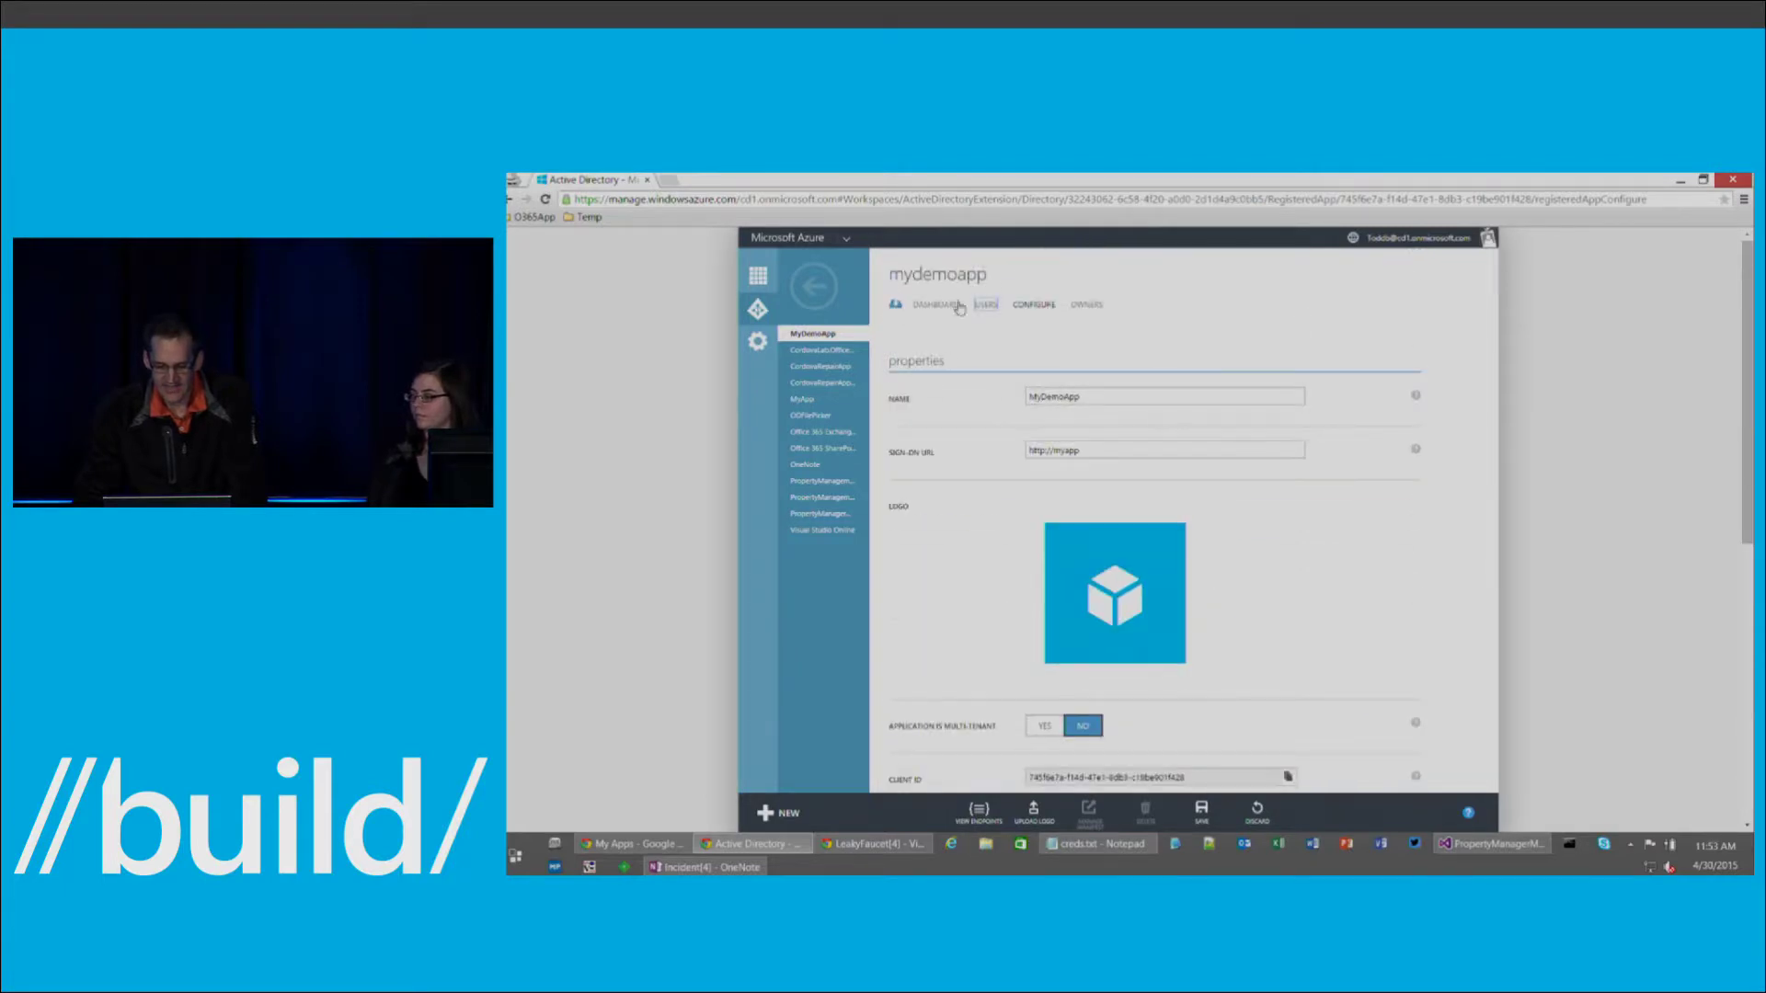
{"action": "left_click", "coordinate": [980, 306]}
Leave the configuration page and reveal the Getting Started (dev.office.com) bullet in PowerPoint
{"action": "left_click", "coordinate": [1185, 300]}
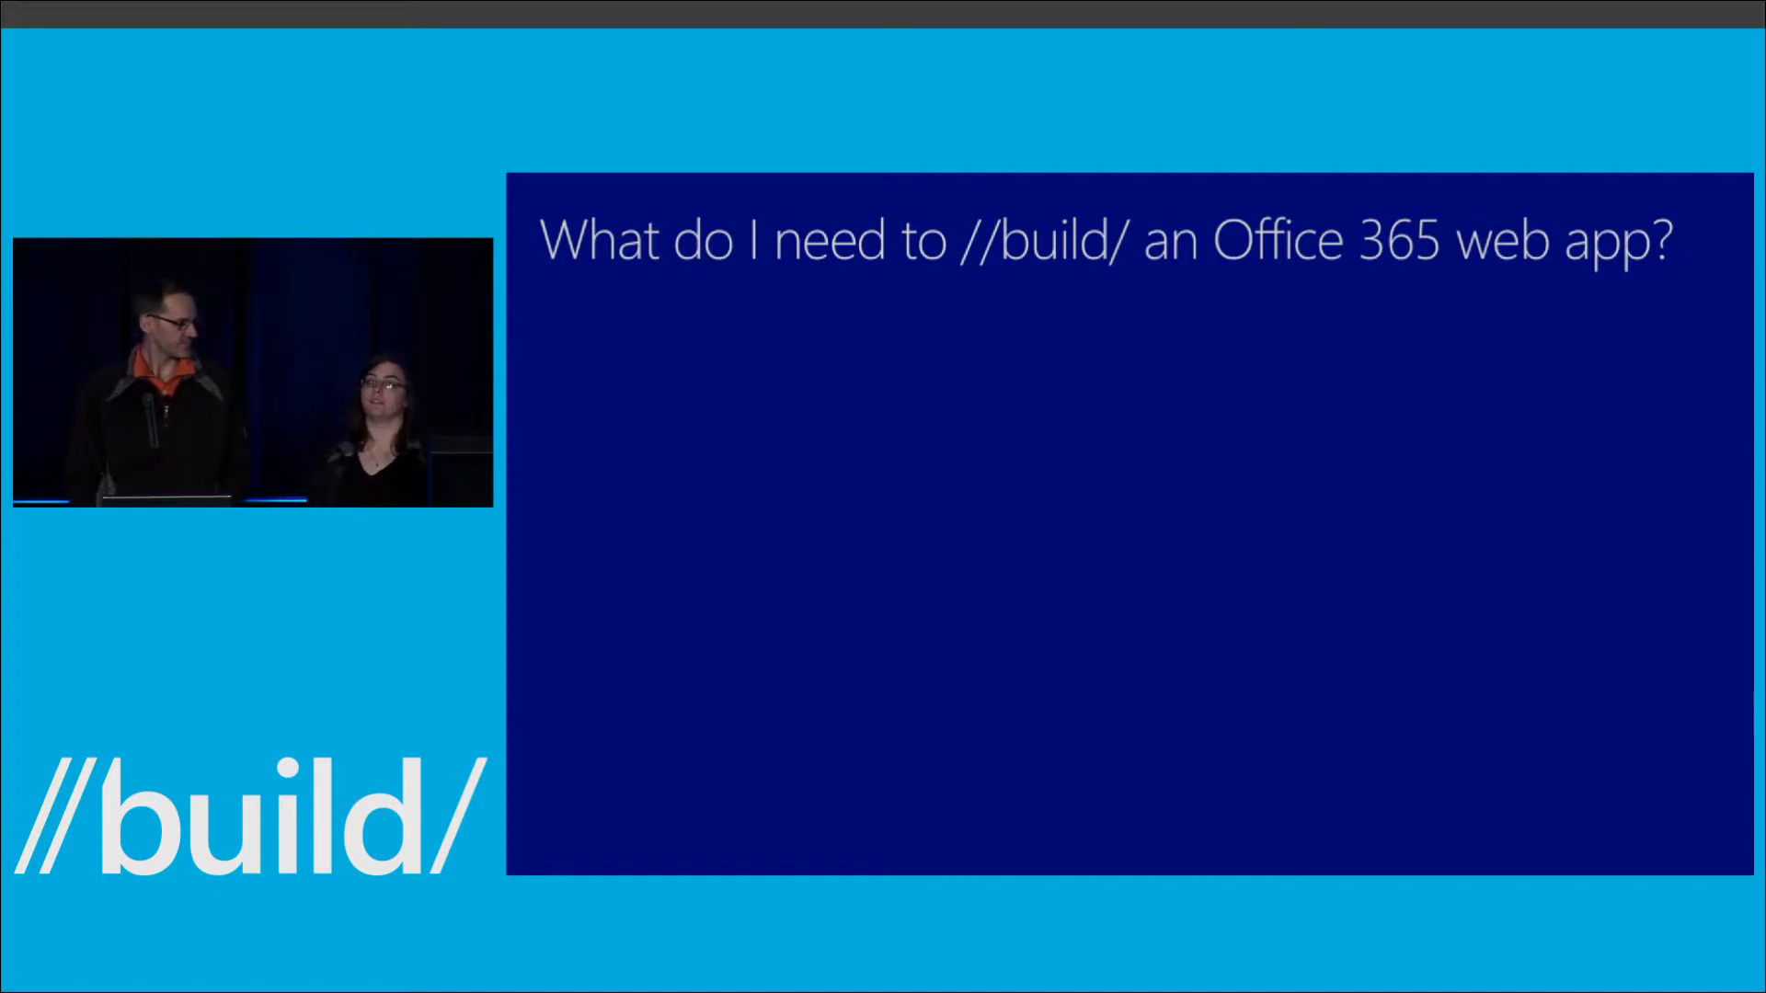
{"action": "key", "text": "Right"}
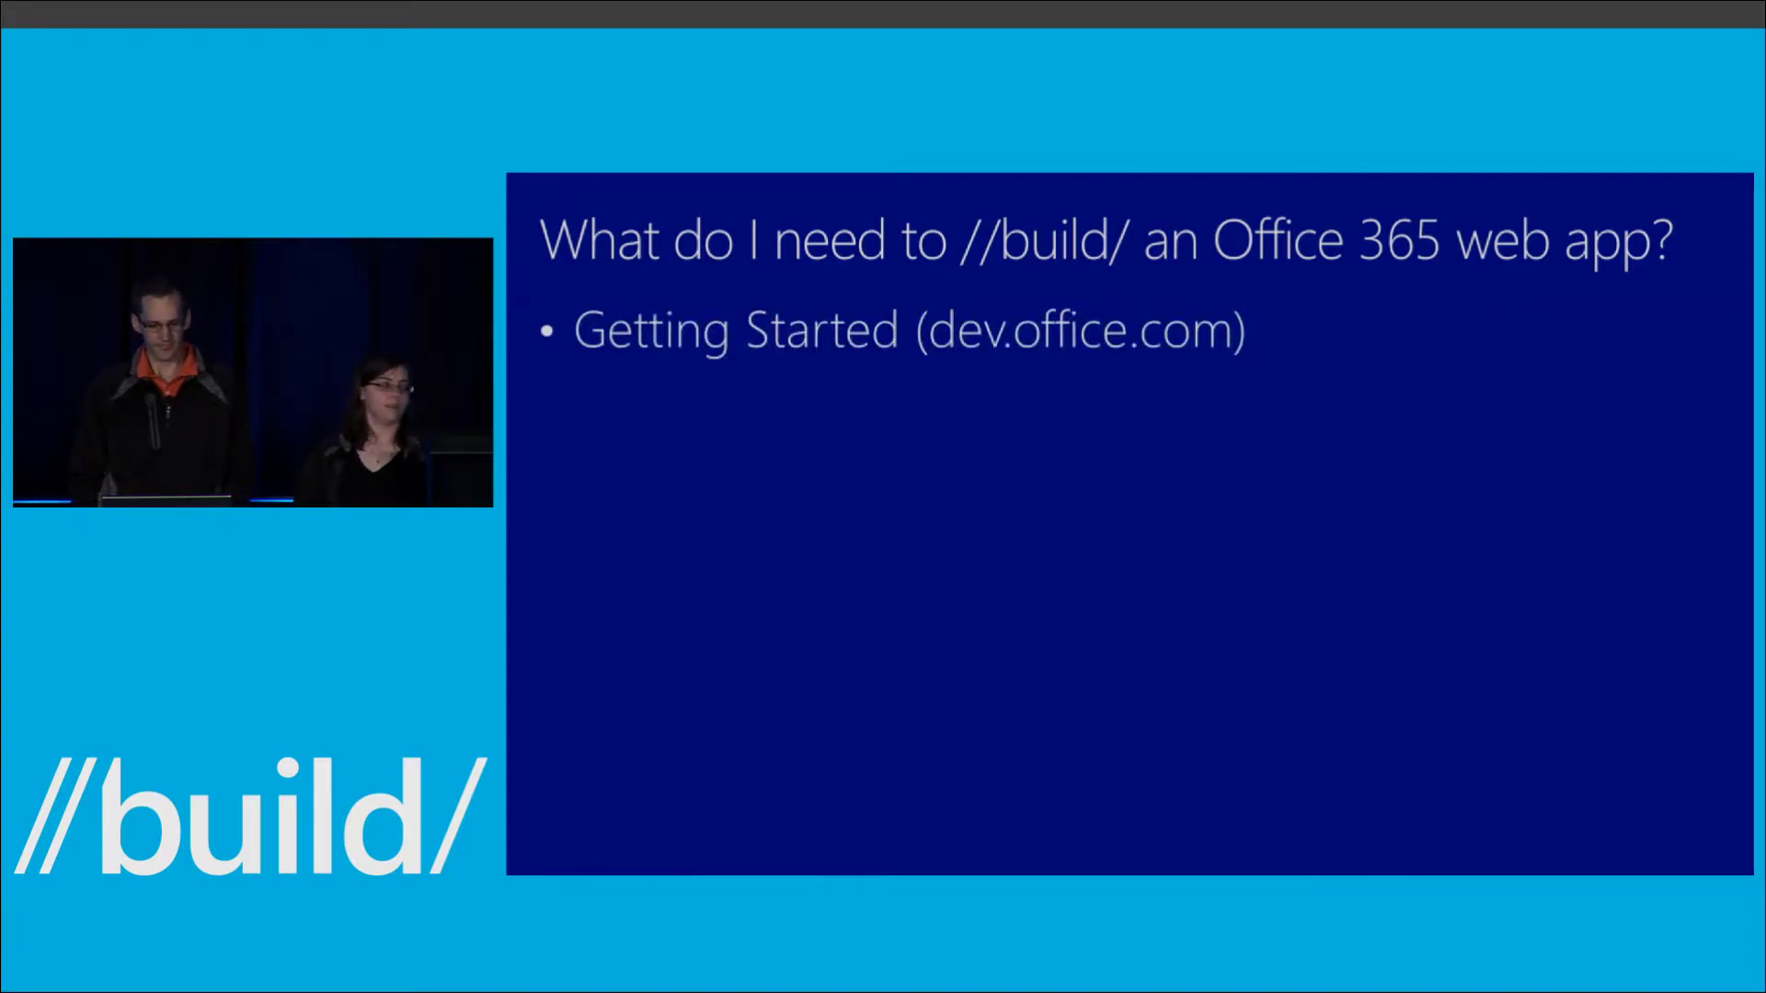